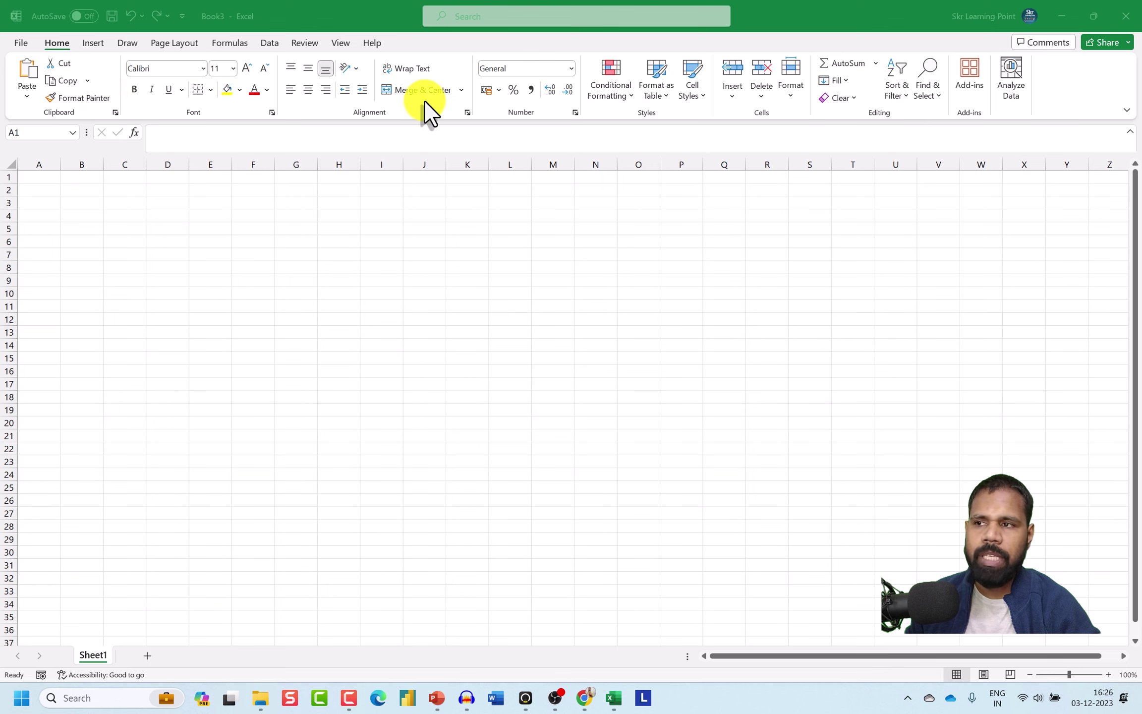
# View the workbook's Info, Save As and Print pages and return to the worksheet at cell E8.
pyautogui.click(21, 44)
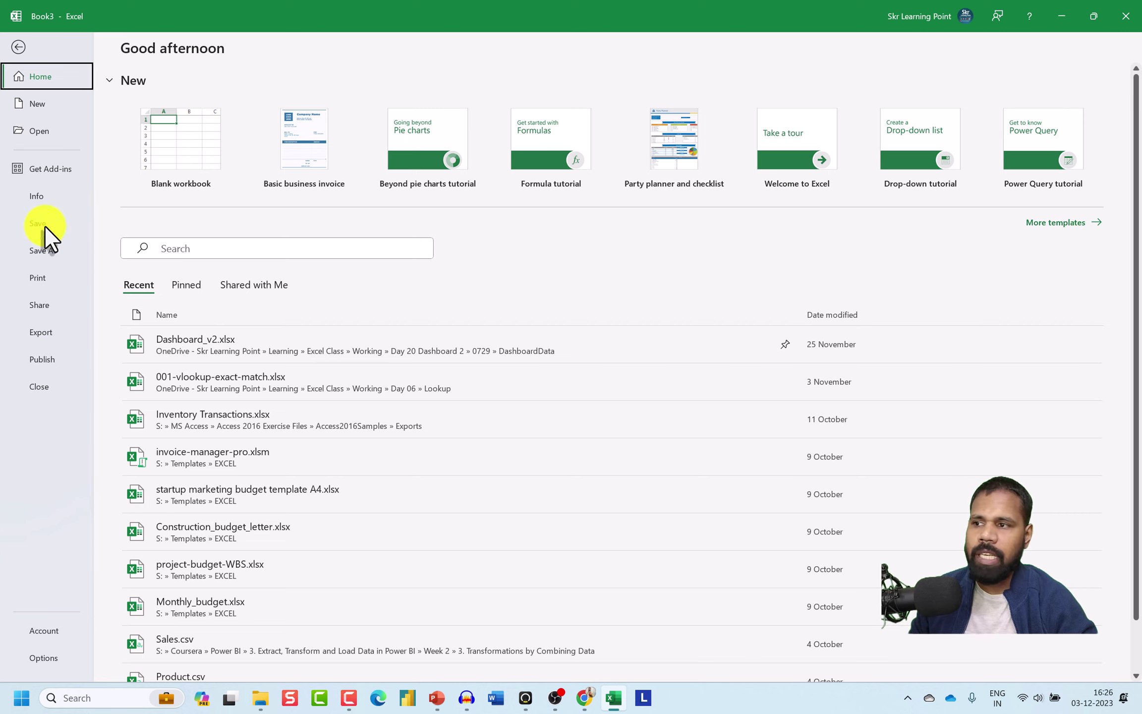
pyautogui.click(47, 190)
pyautogui.click(51, 252)
pyautogui.click(51, 275)
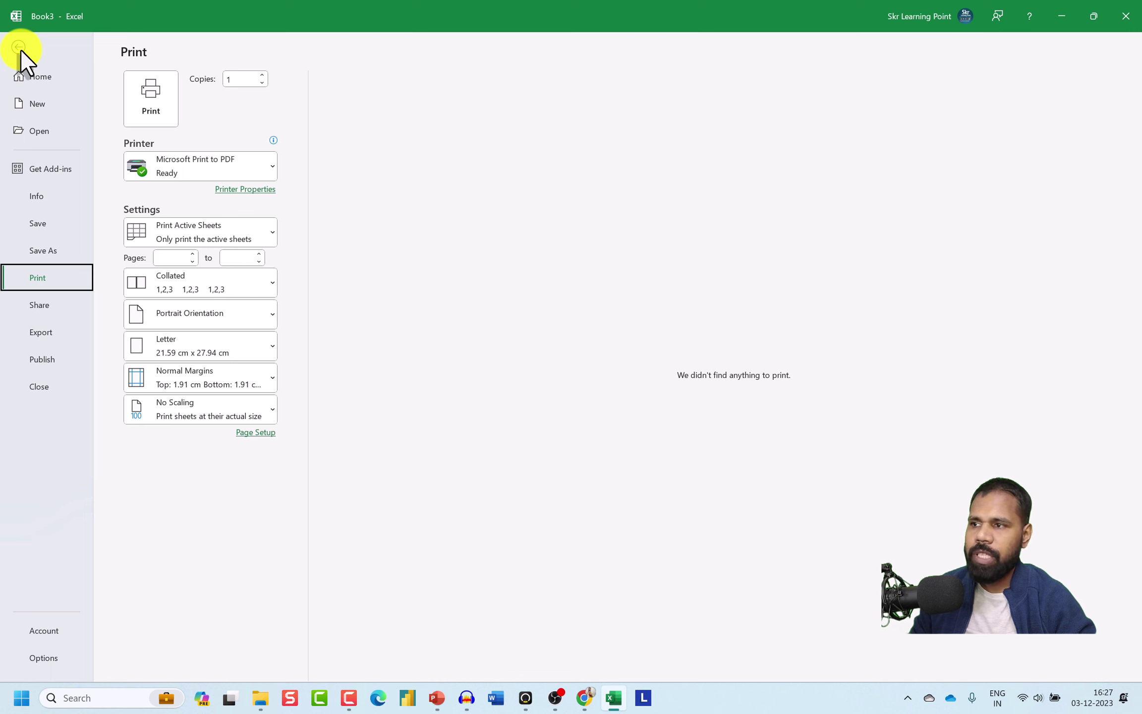
pyautogui.press('Escape')
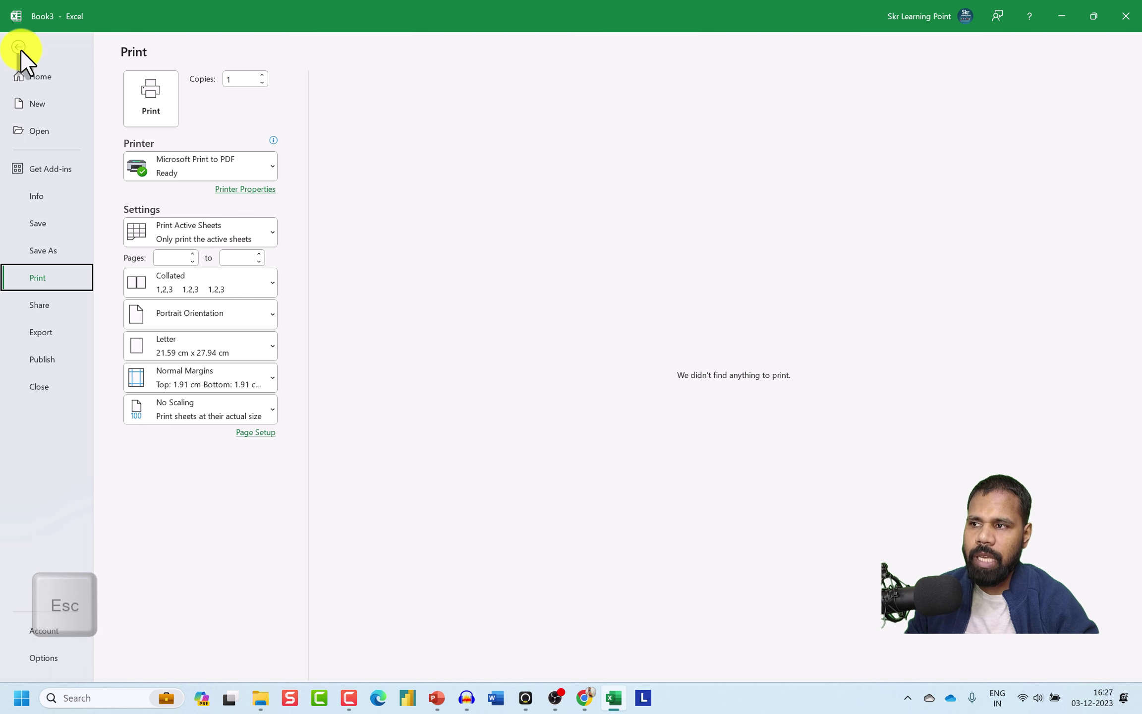
pyautogui.press('Escape')
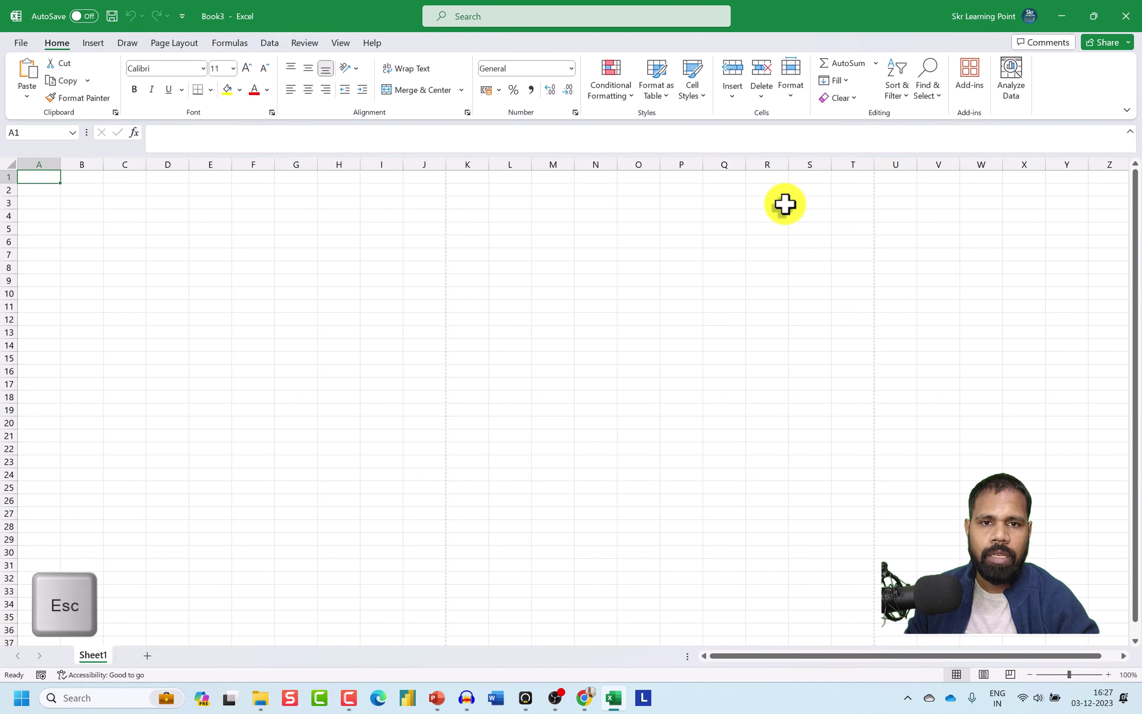
pyautogui.click(210, 268)
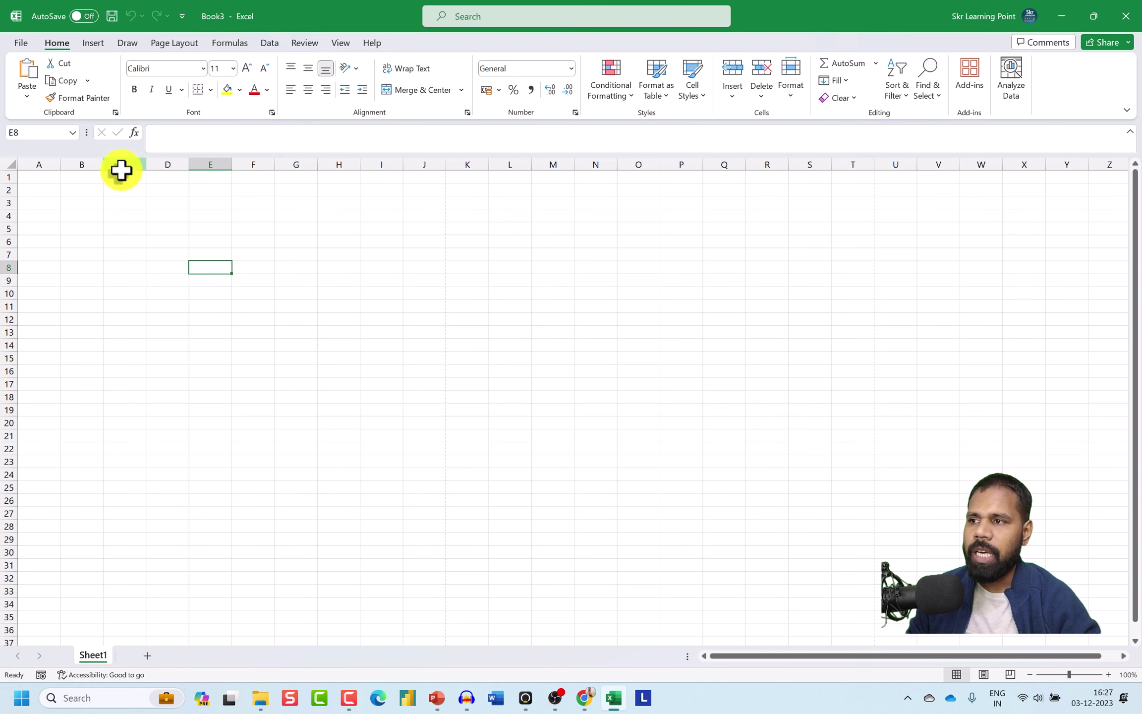
# Review the workbook's Protect Workbook choices and its Check for Issues choices in the file information.
pyautogui.click(29, 43)
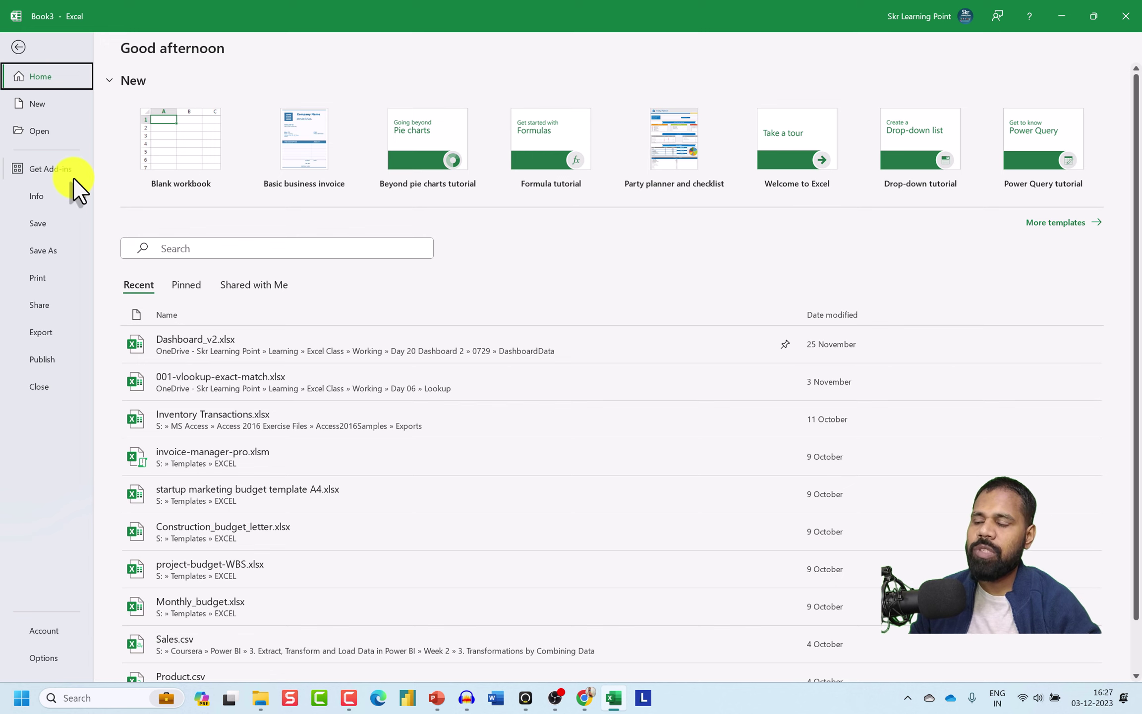
pyautogui.click(42, 201)
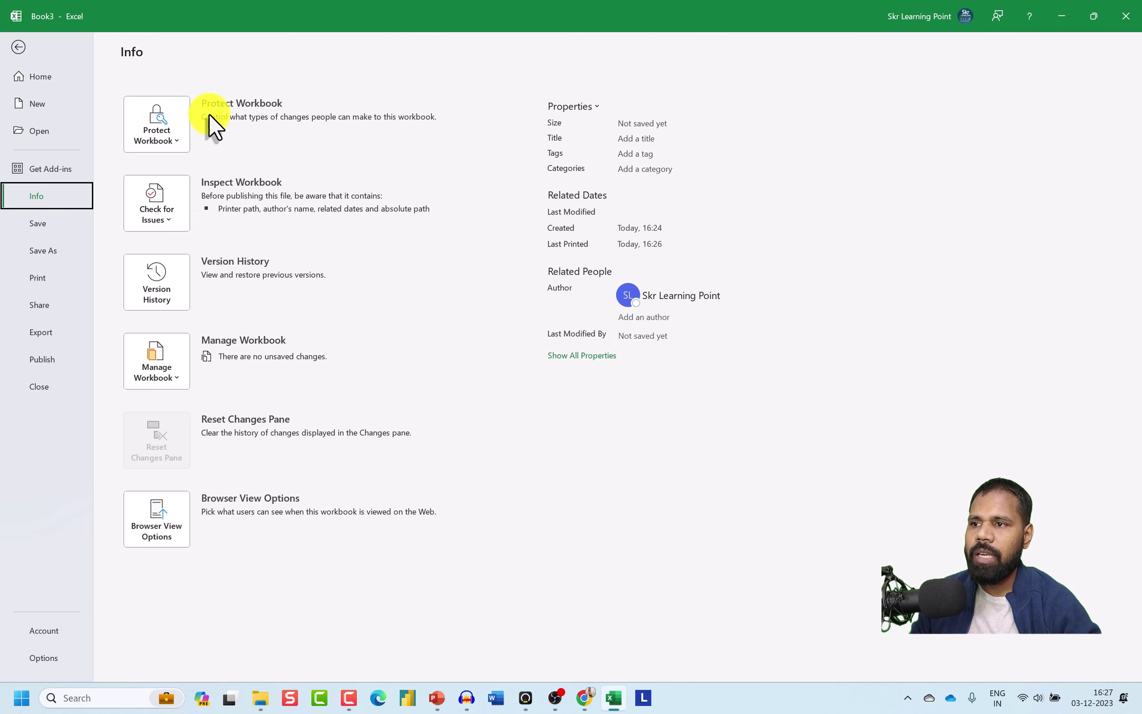
pyautogui.click(169, 135)
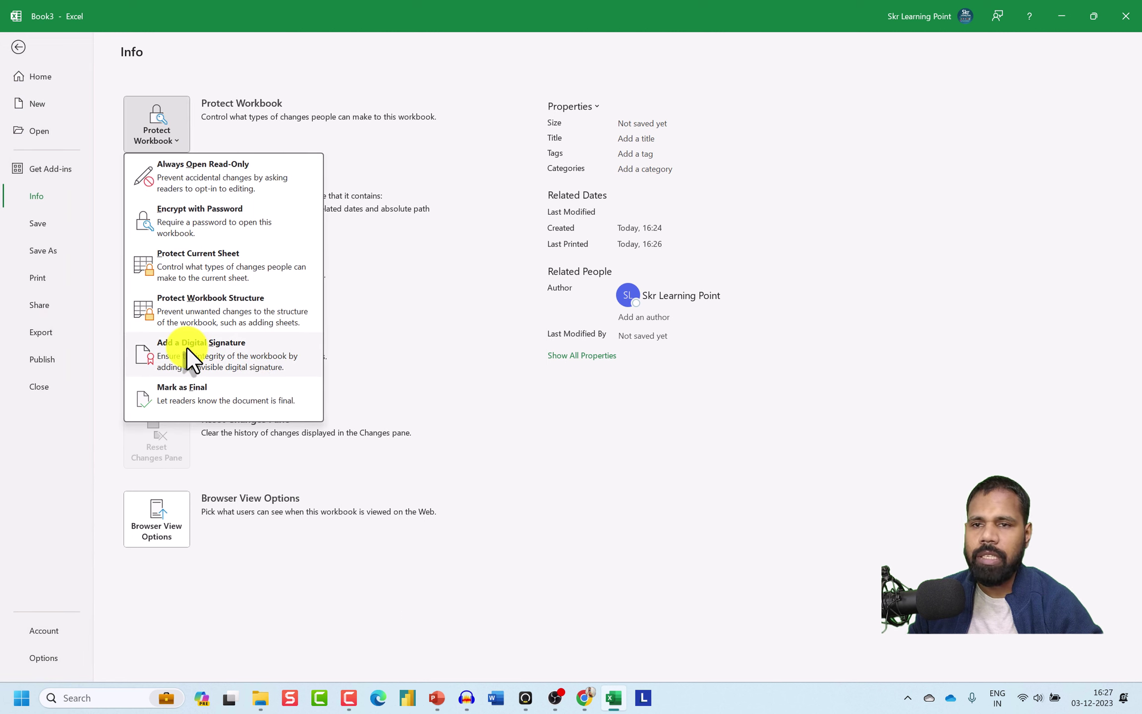
pyautogui.click(452, 371)
pyautogui.click(178, 208)
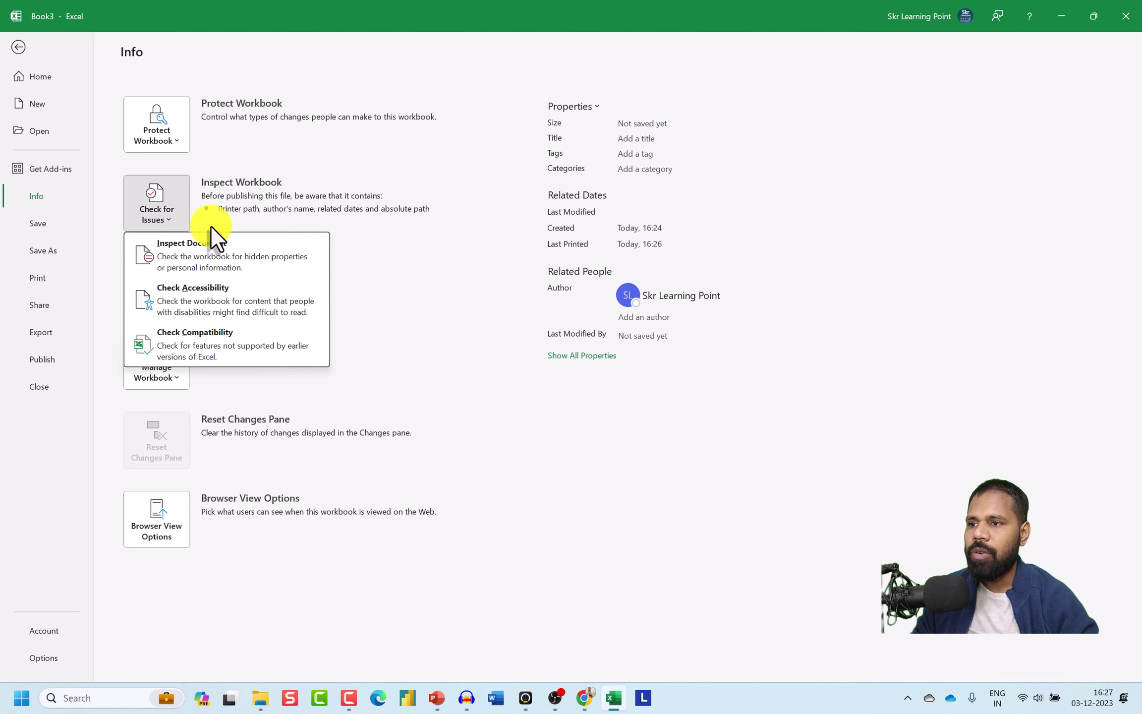
pyautogui.press('Escape')
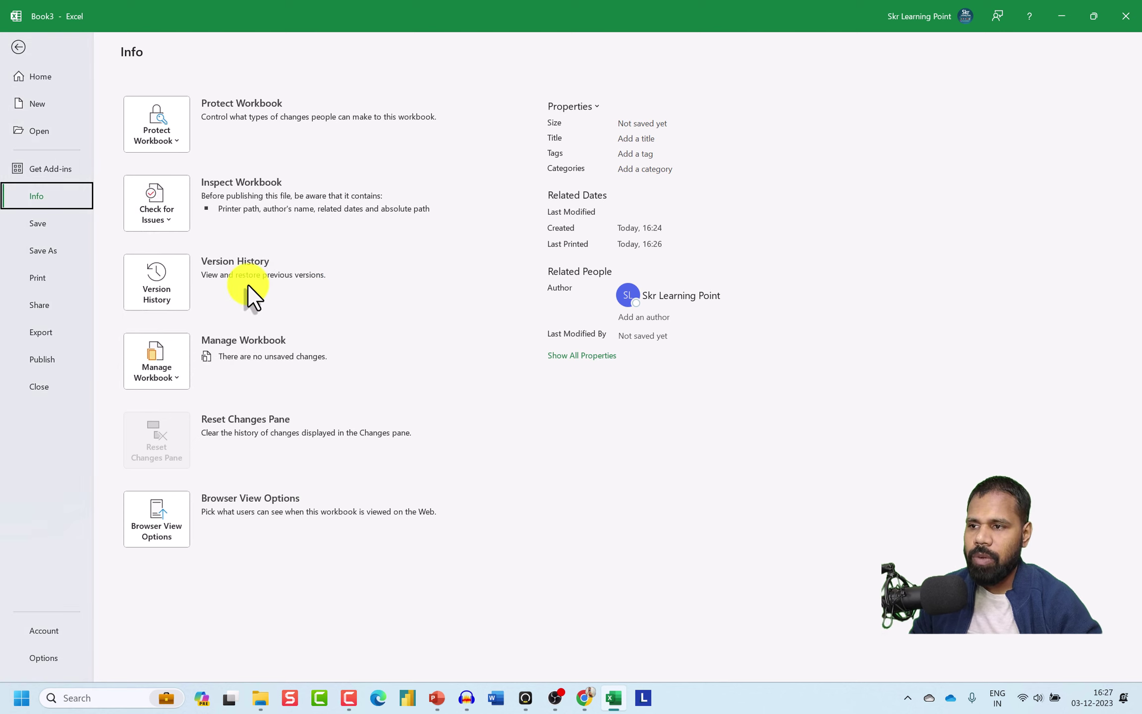
# Examine the workbook's Version History prompt with its OneDrive choices and dismiss it without uploading.
pyautogui.click(171, 298)
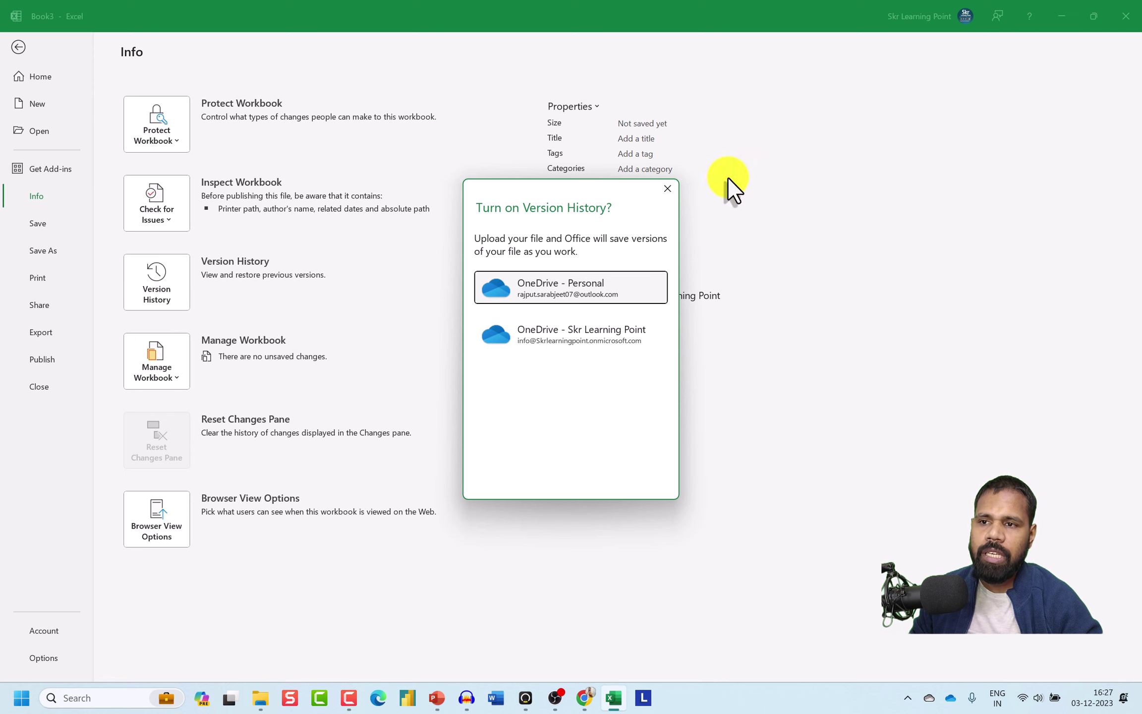
pyautogui.click(666, 188)
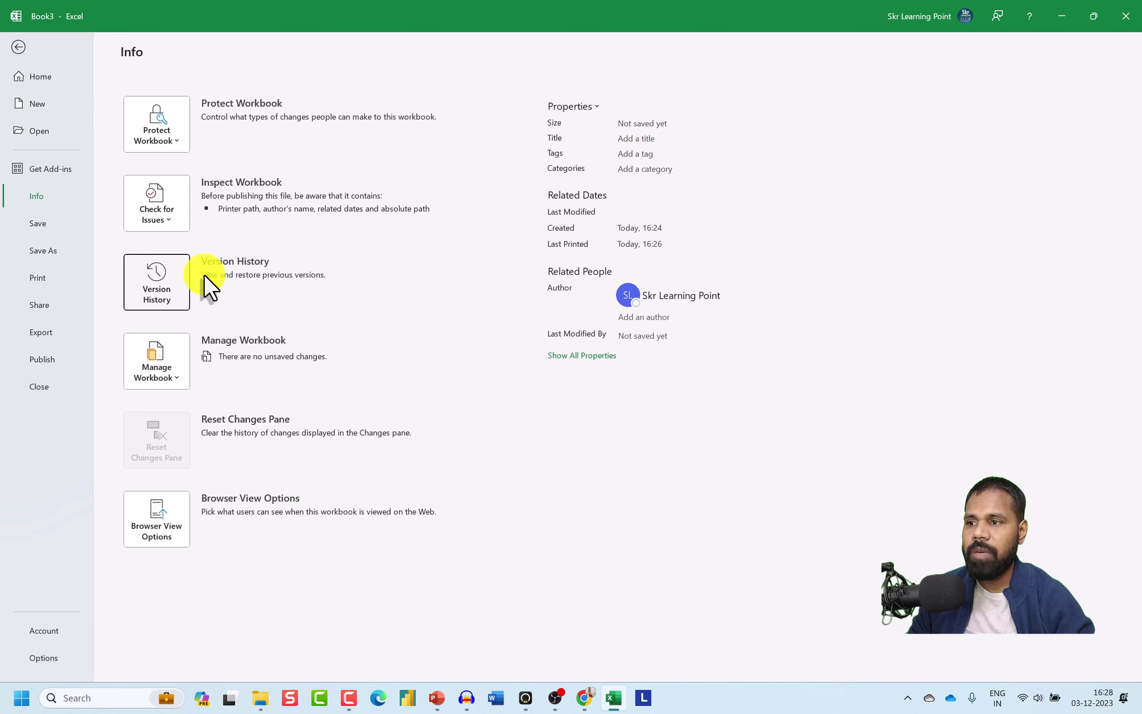
pyautogui.click(147, 285)
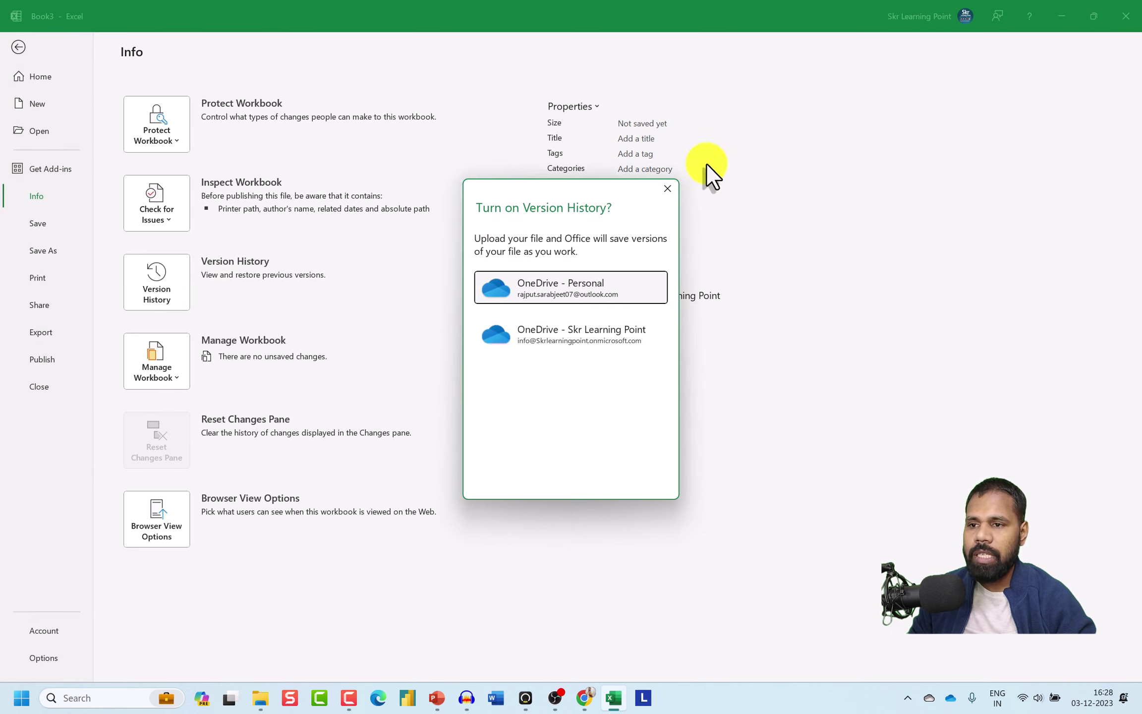
pyautogui.click(667, 188)
# Review the Manage Workbook choices for recovering or deleting unsaved workbooks without running either.
pyautogui.click(173, 376)
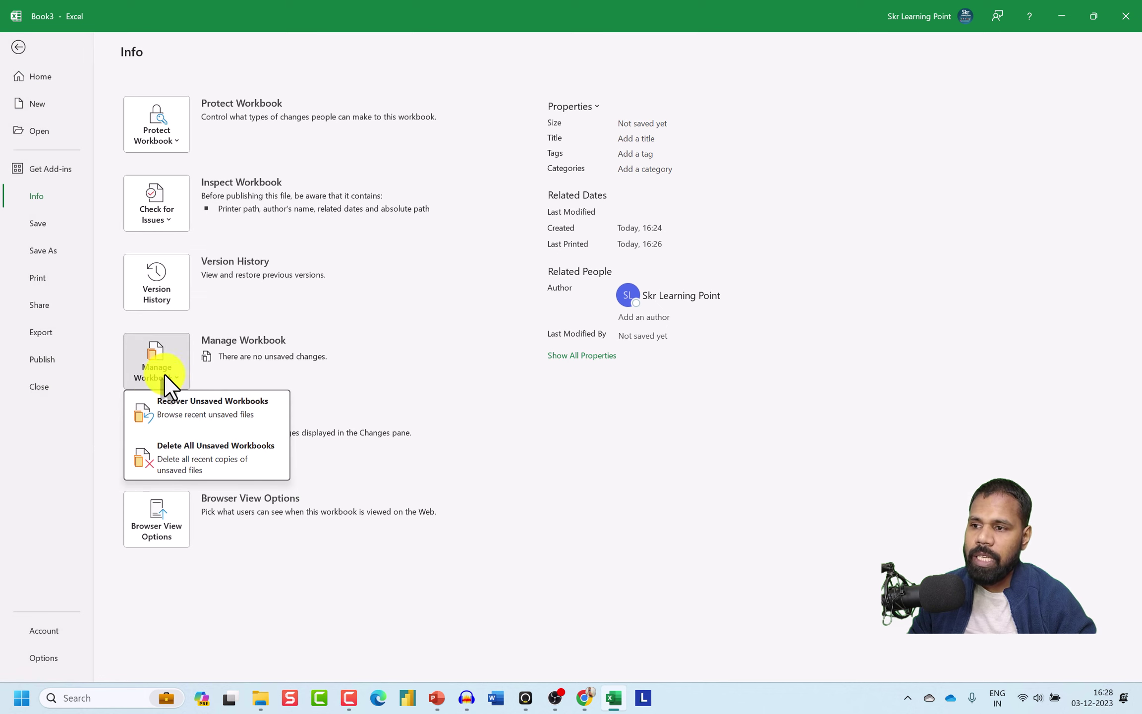
pyautogui.press('Escape')
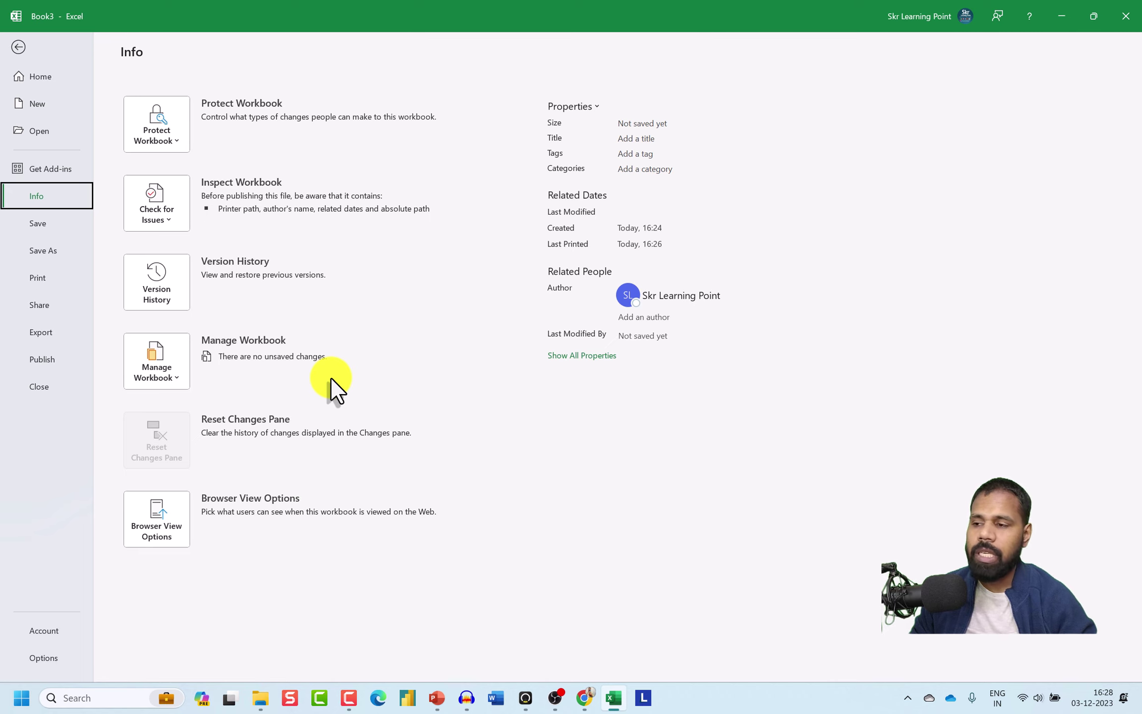
pyautogui.click(180, 369)
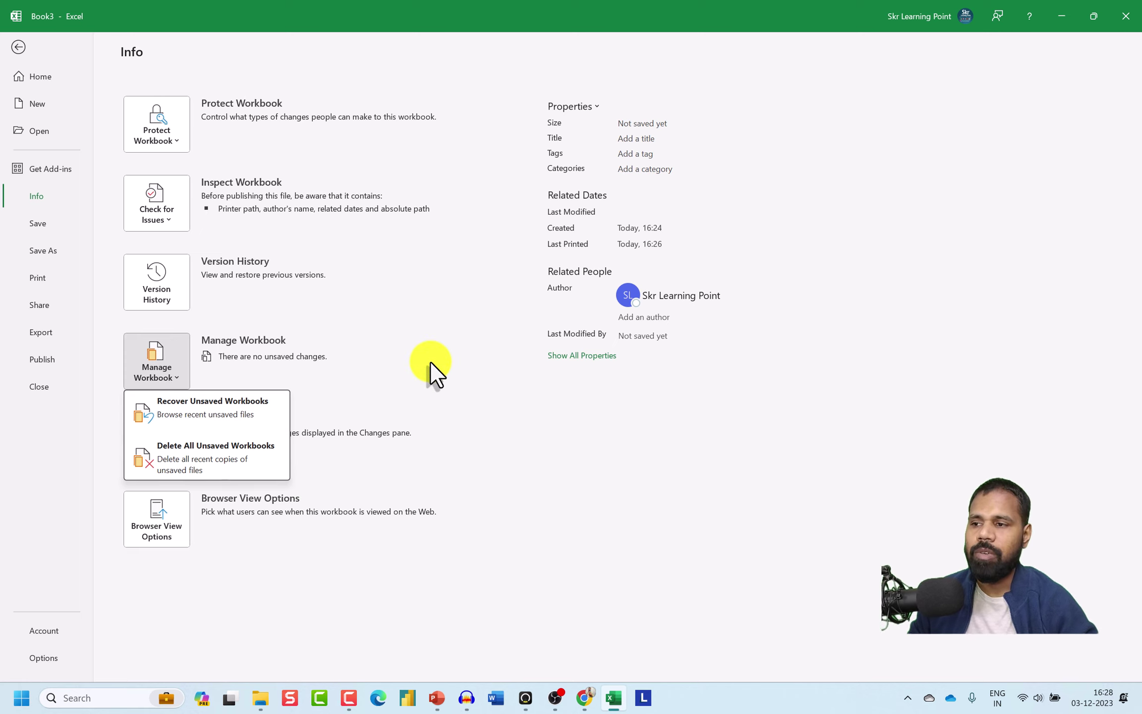
pyautogui.press('Escape')
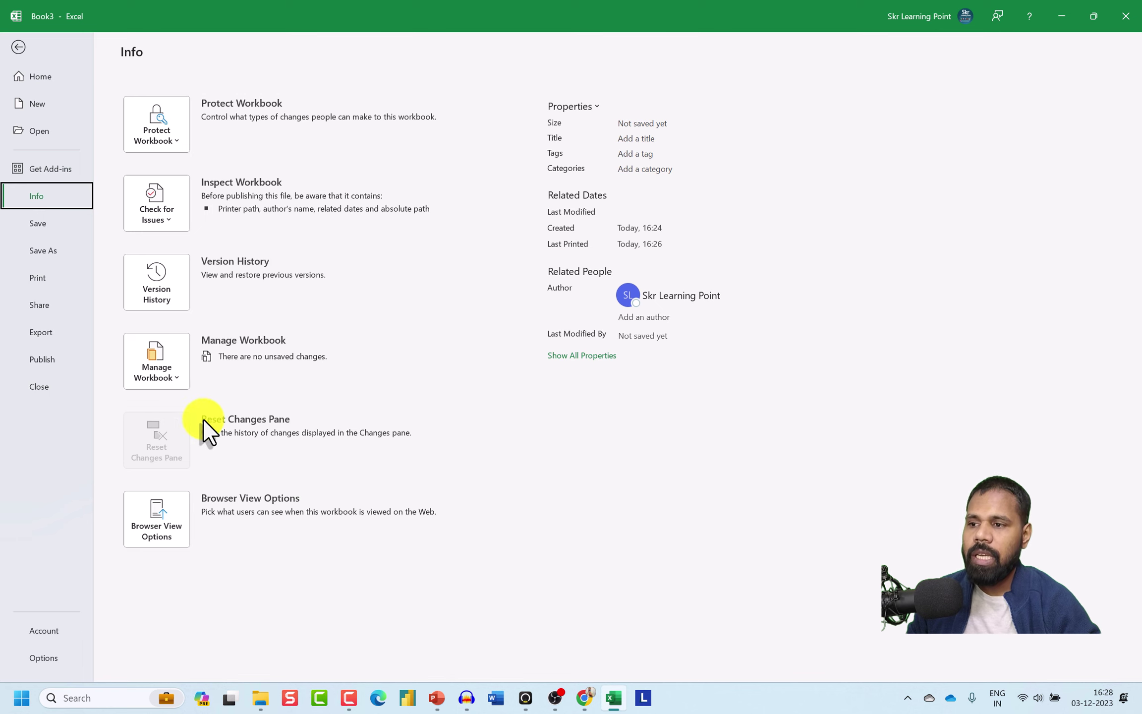
# Examine the Show and Parameters settings of Browser View Options and close them without changes.
pyautogui.click(157, 537)
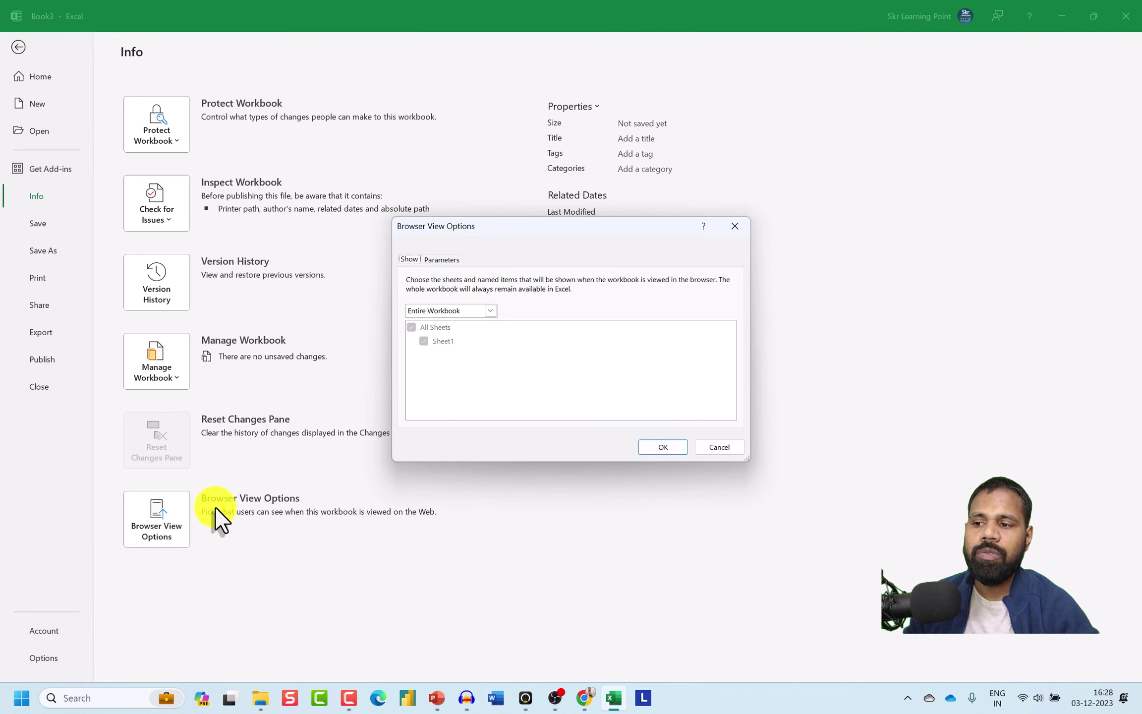
pyautogui.click(723, 229)
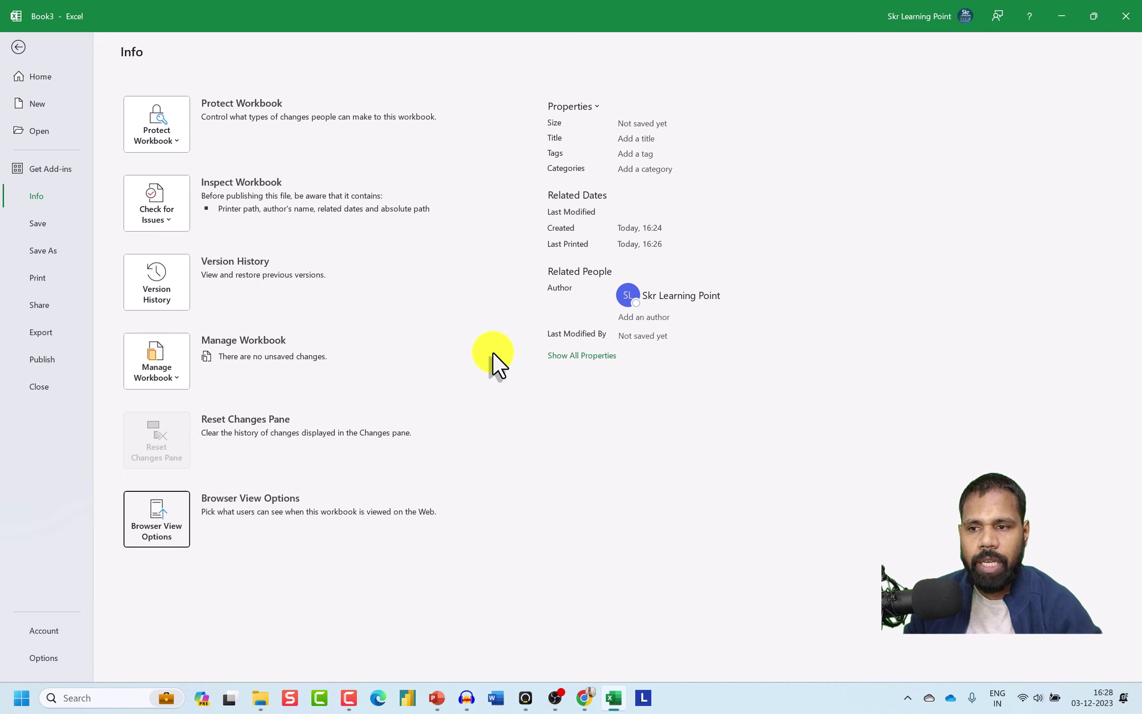
pyautogui.click(176, 515)
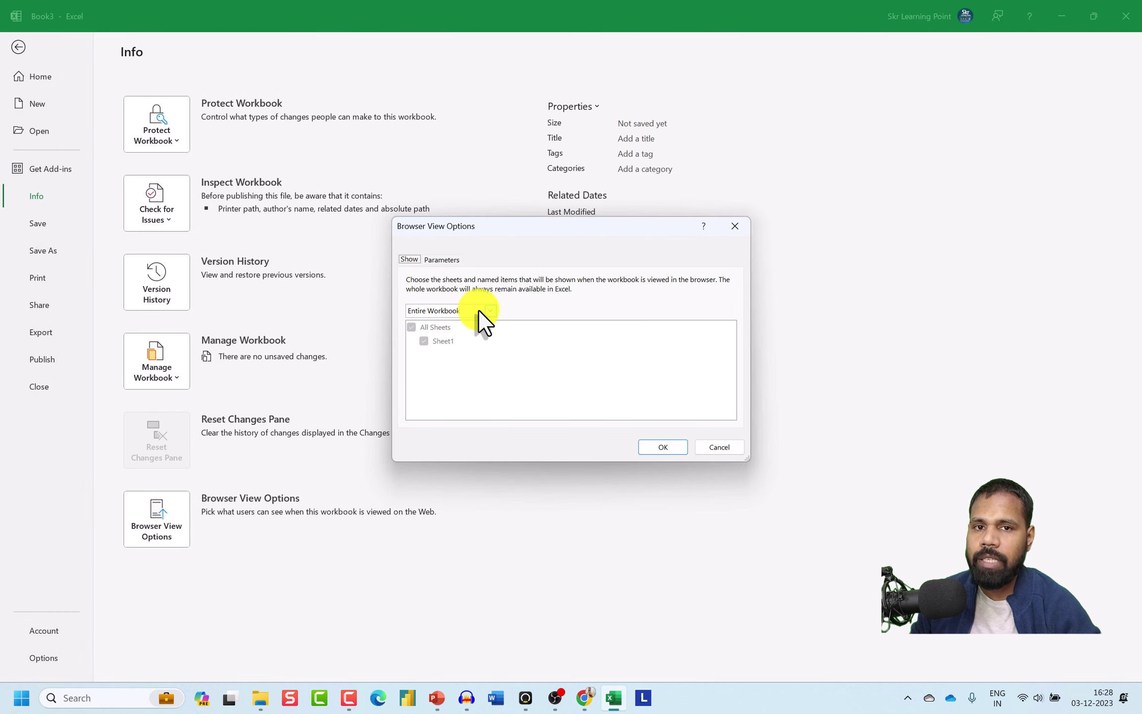
pyautogui.click(443, 260)
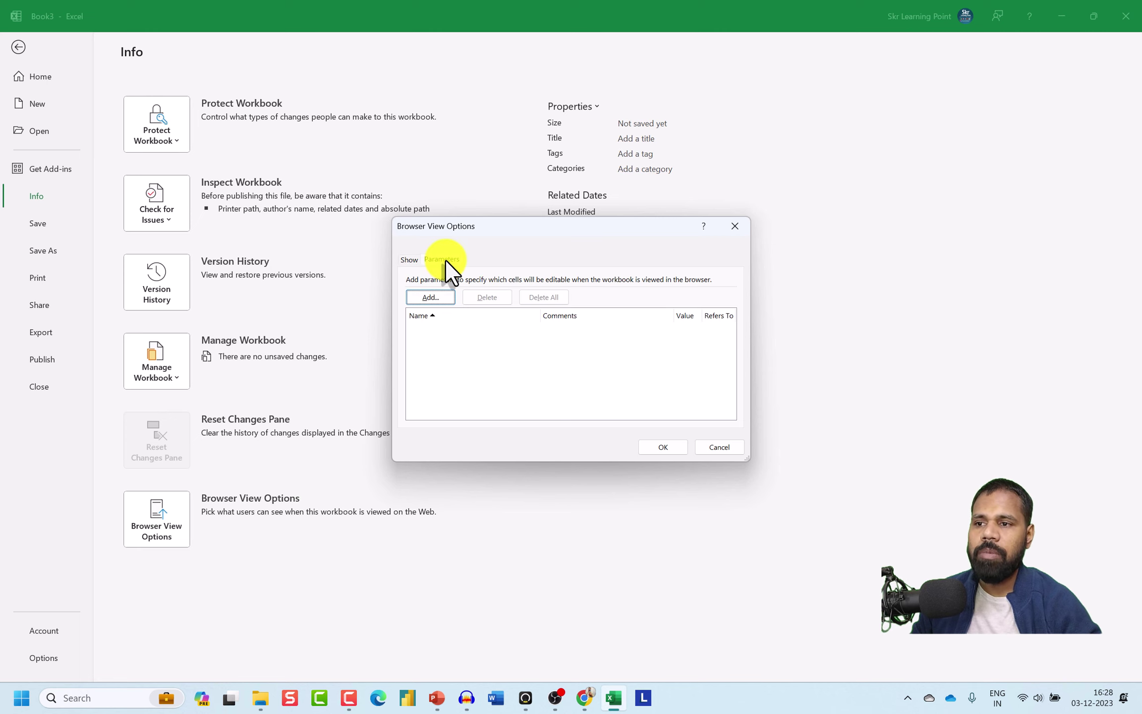
pyautogui.click(734, 226)
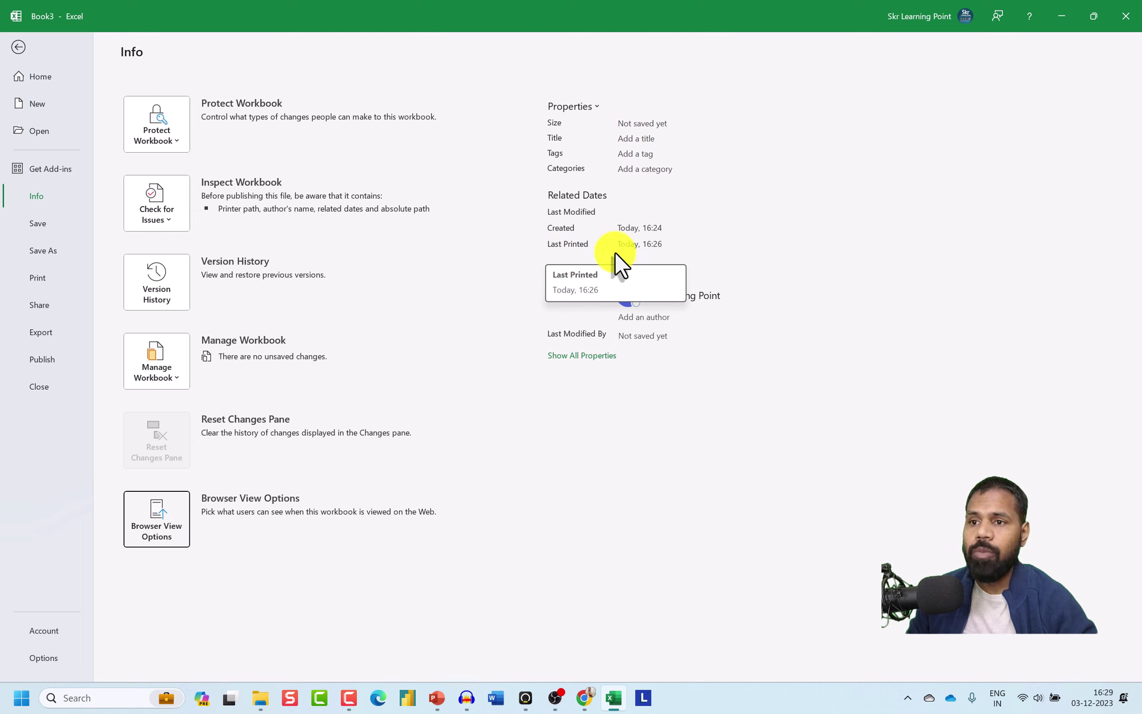
pyautogui.click(749, 248)
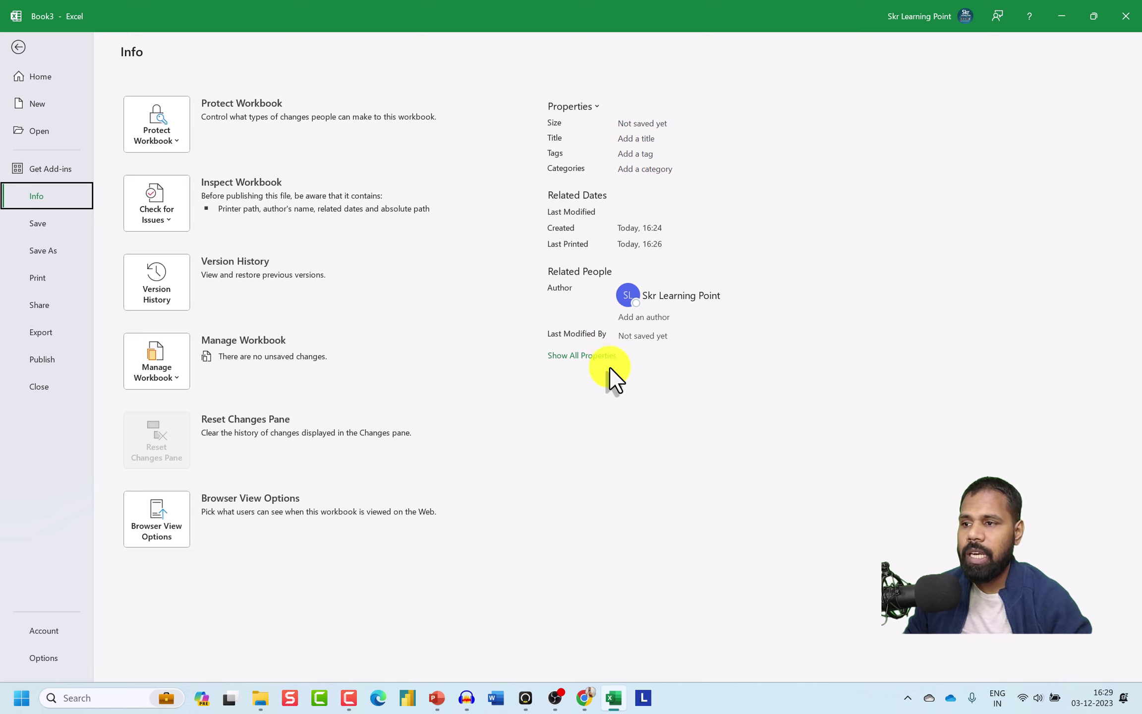
# Review the workbook's Save As locations, print settings and sharing choices, and dismiss the sharing prompt.
pyautogui.click(56, 227)
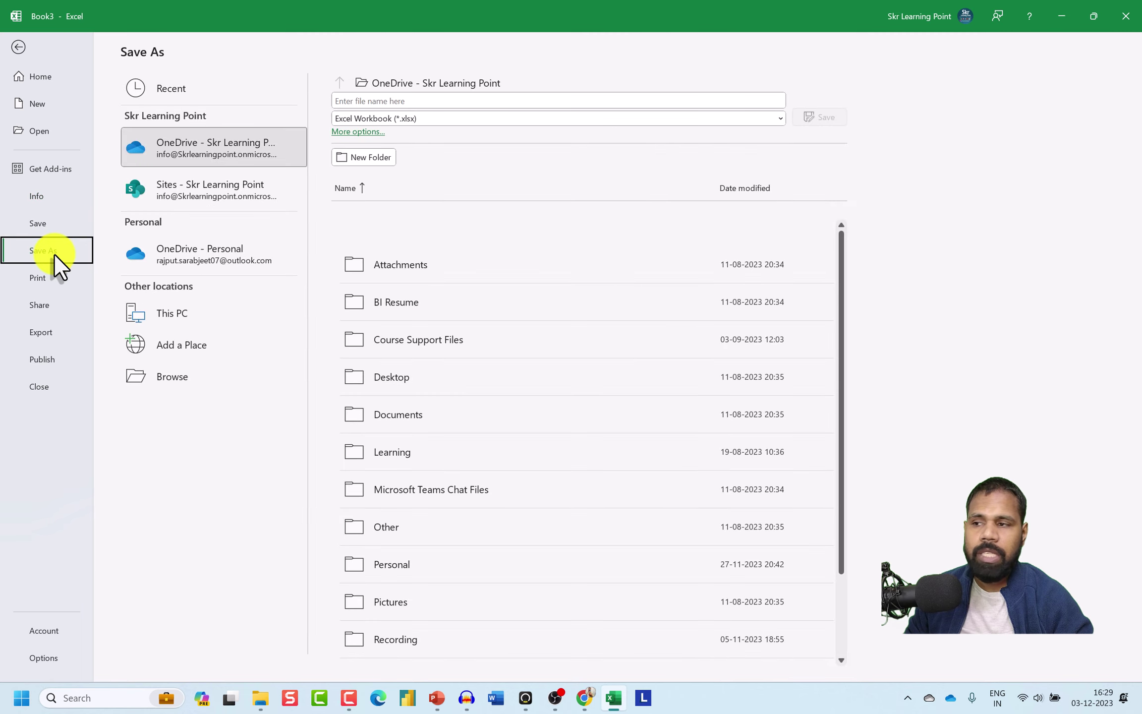
pyautogui.click(52, 271)
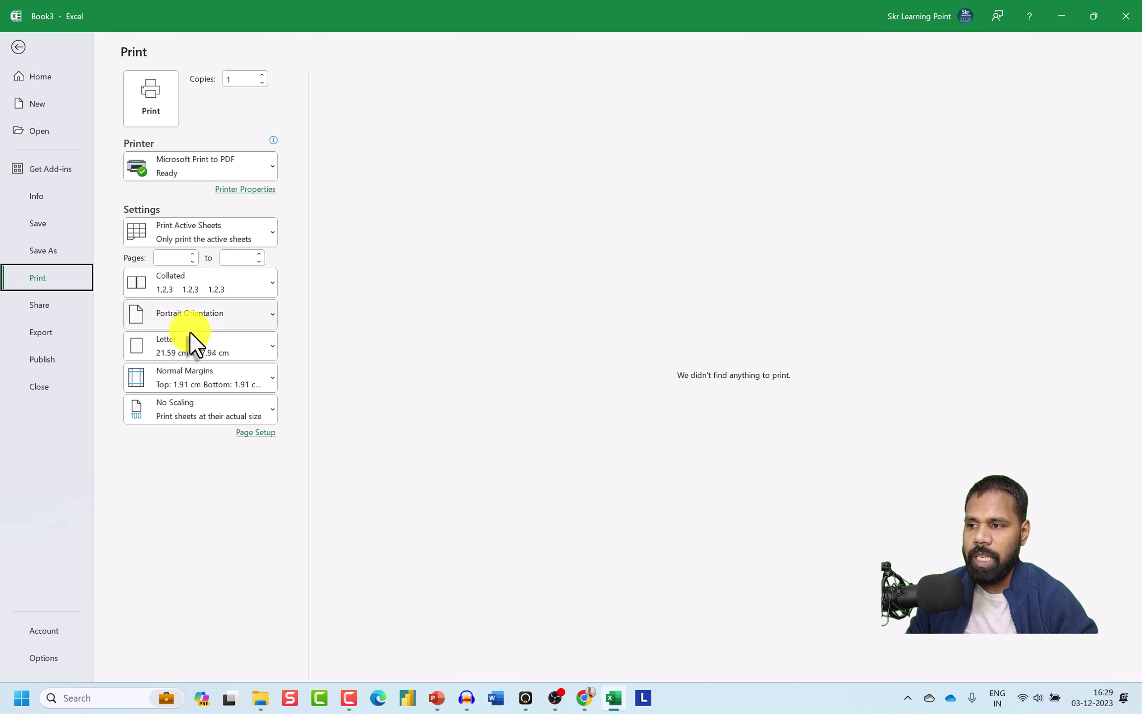
pyautogui.click(74, 311)
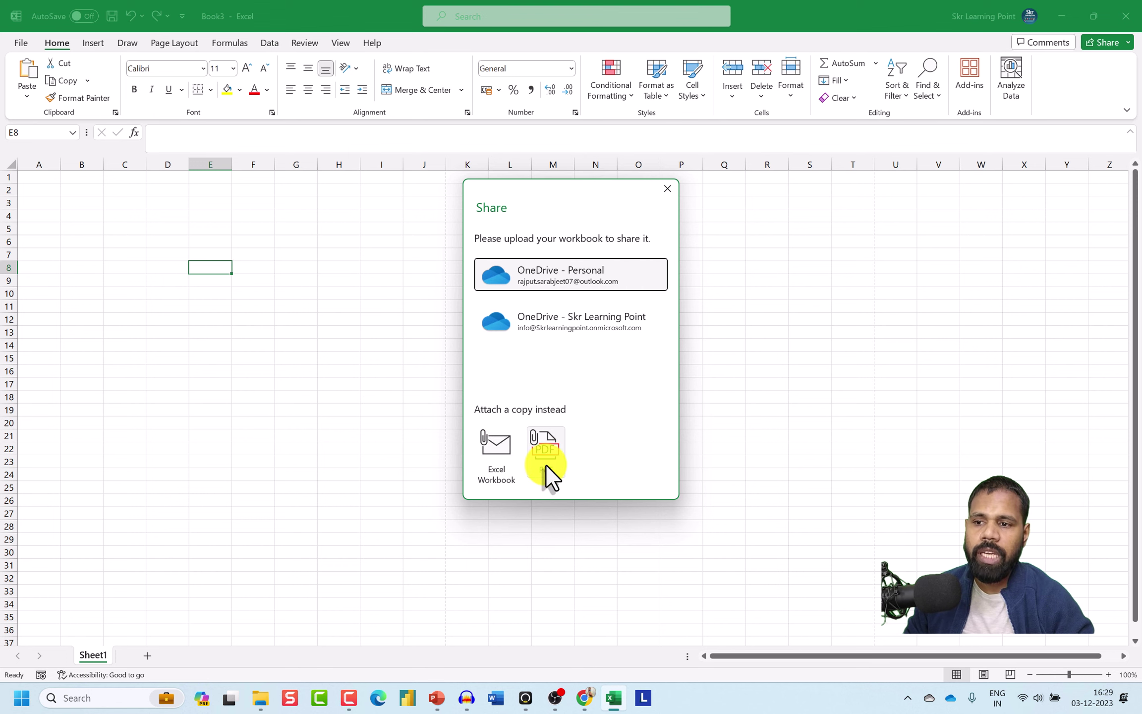
pyautogui.click(667, 189)
# Examine the Export and Publish to Power BI options and return to the worksheet at cell P13.
pyautogui.click(22, 44)
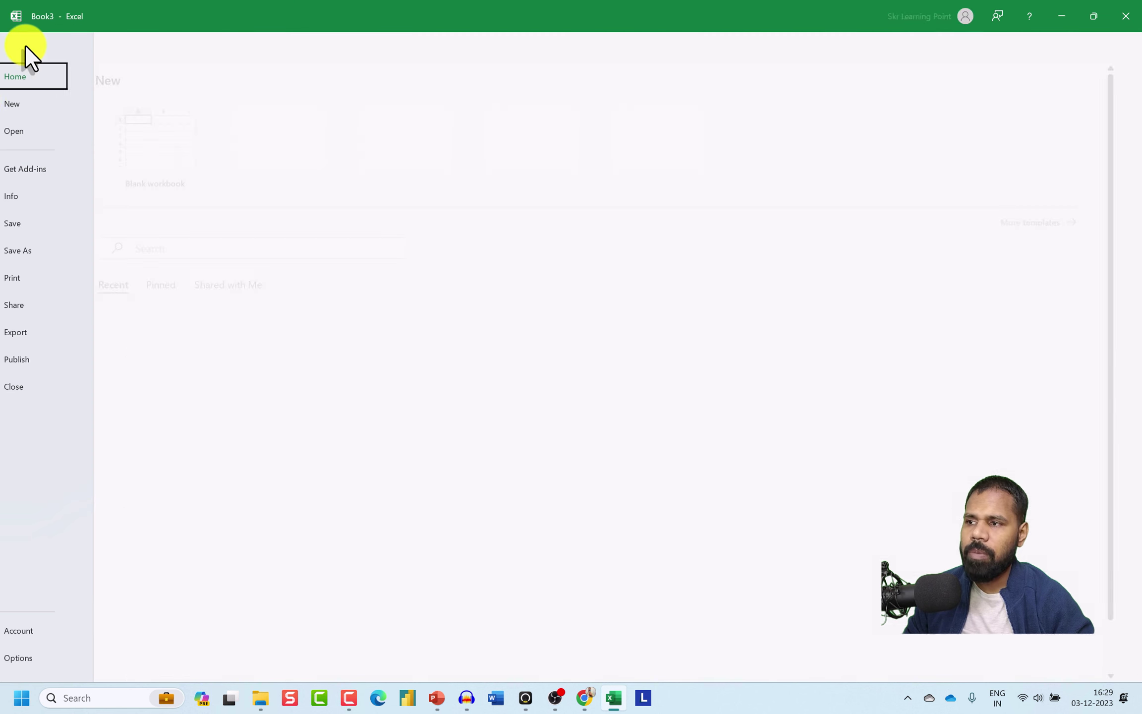
pyautogui.click(58, 337)
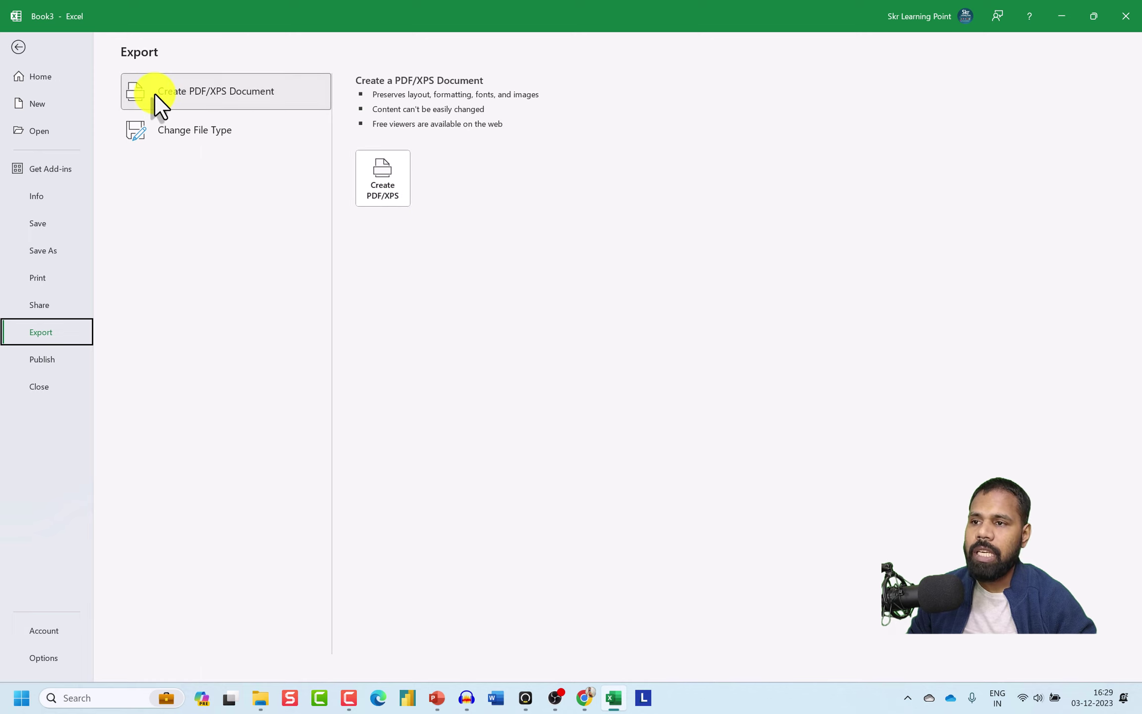
pyautogui.click(46, 358)
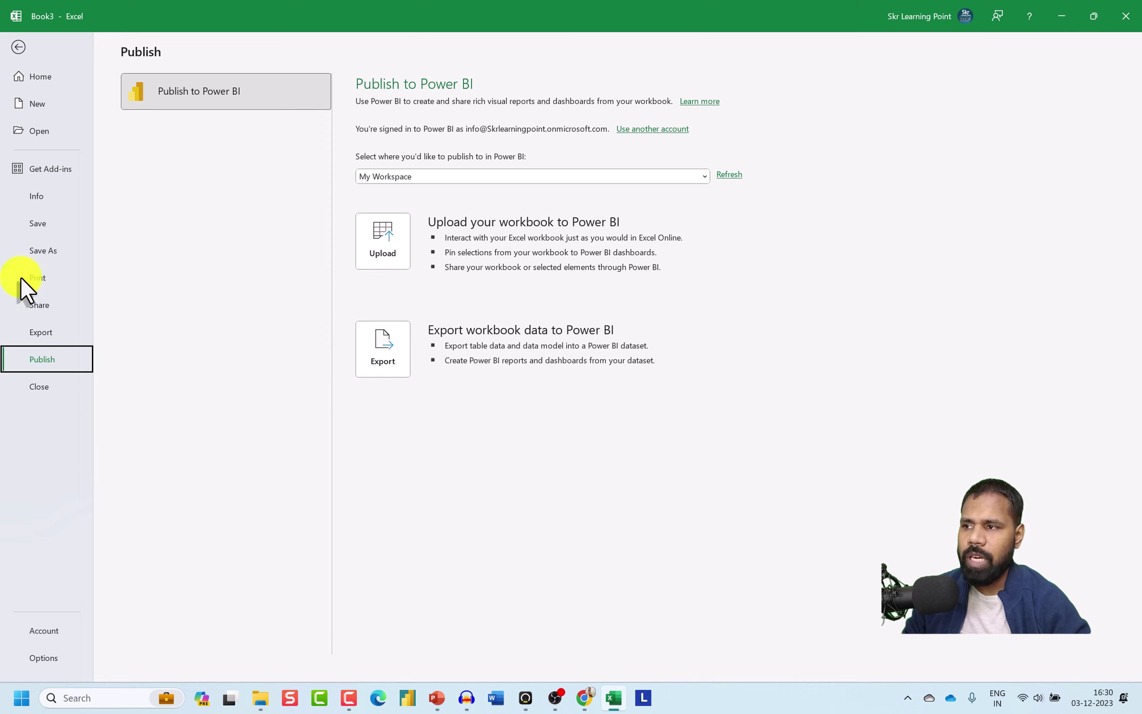
pyautogui.click(19, 46)
pyautogui.click(677, 331)
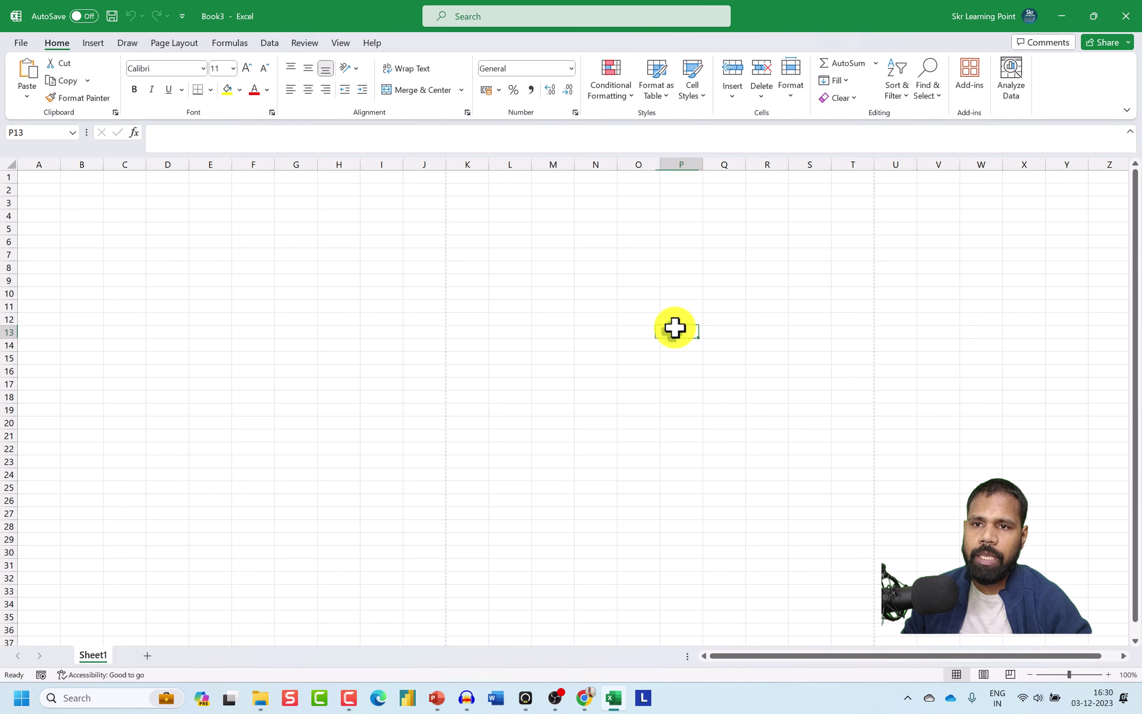
# Close the workbook Book3 without saving it while keeping the program window open and maximized.
pyautogui.moveTo(926, 29); pyautogui.dragTo(818, 38)
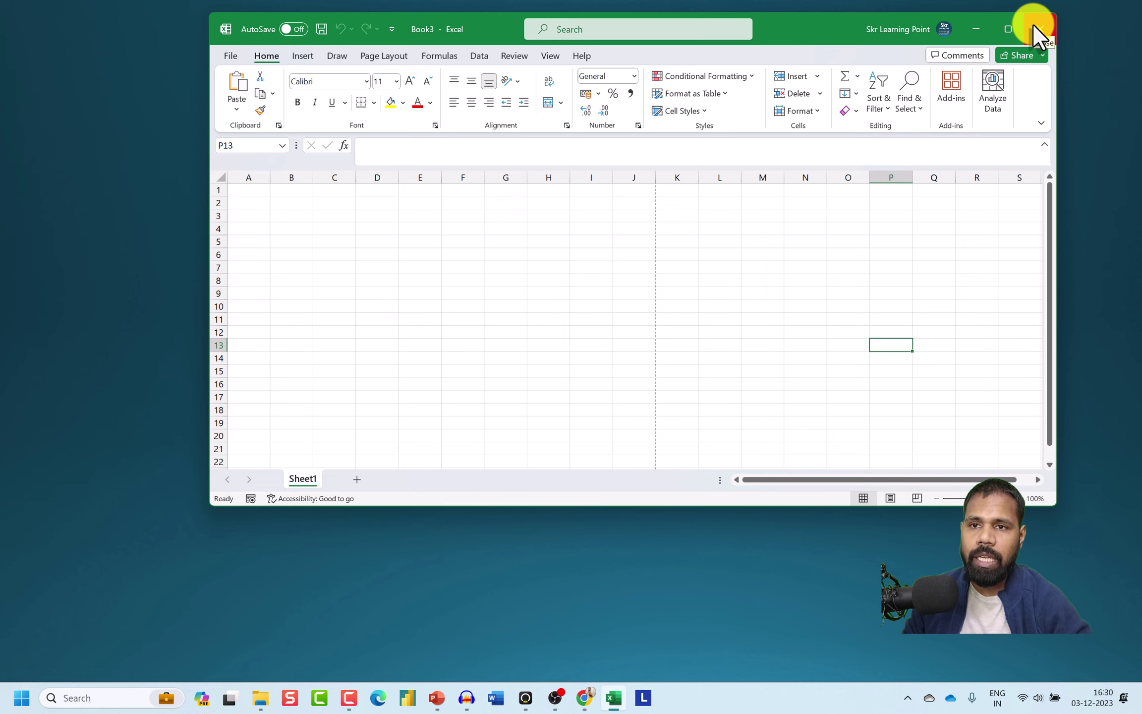
pyautogui.click(1009, 28)
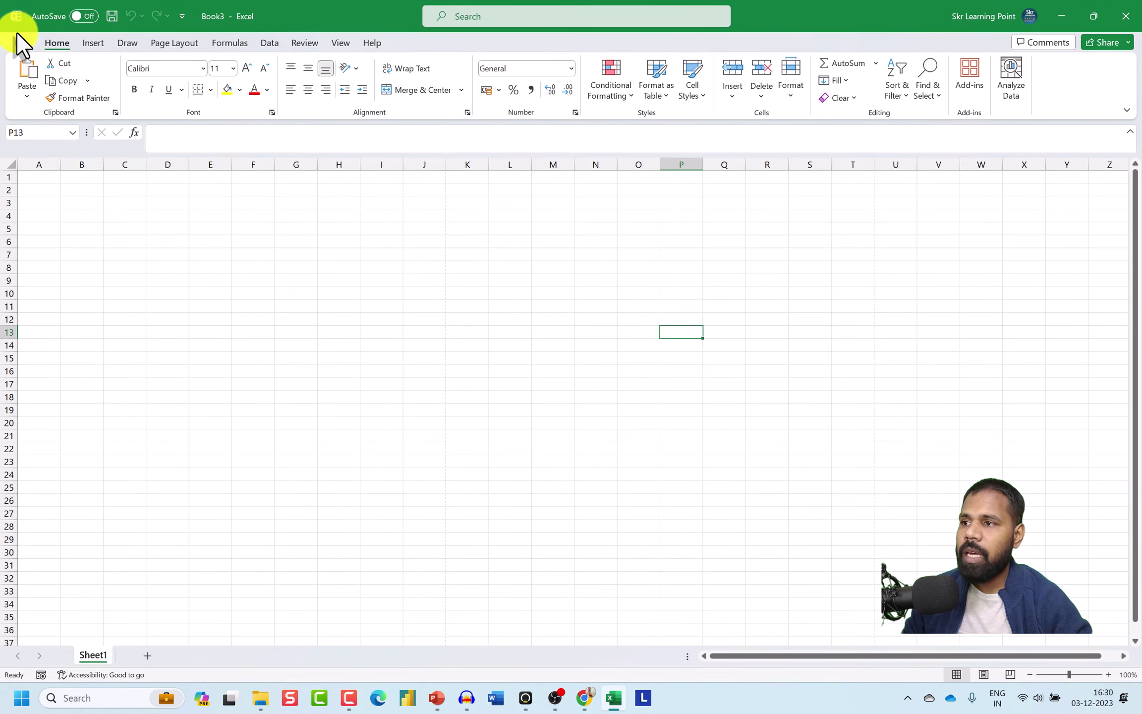
pyautogui.click(18, 42)
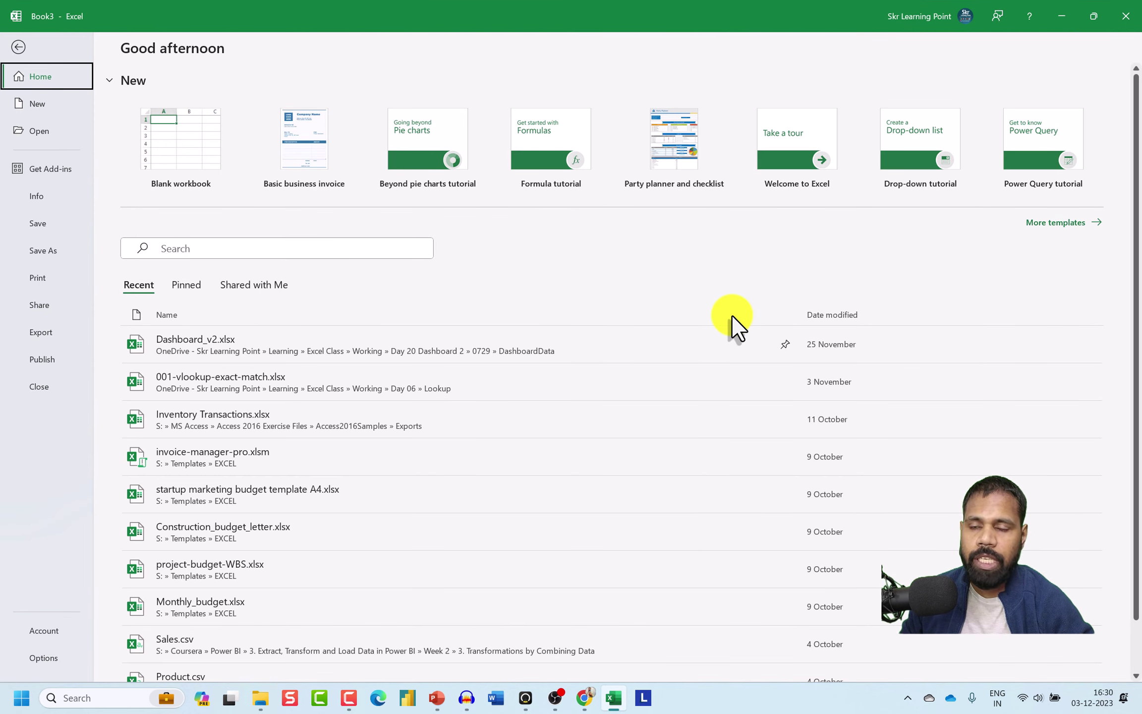
pyautogui.click(44, 390)
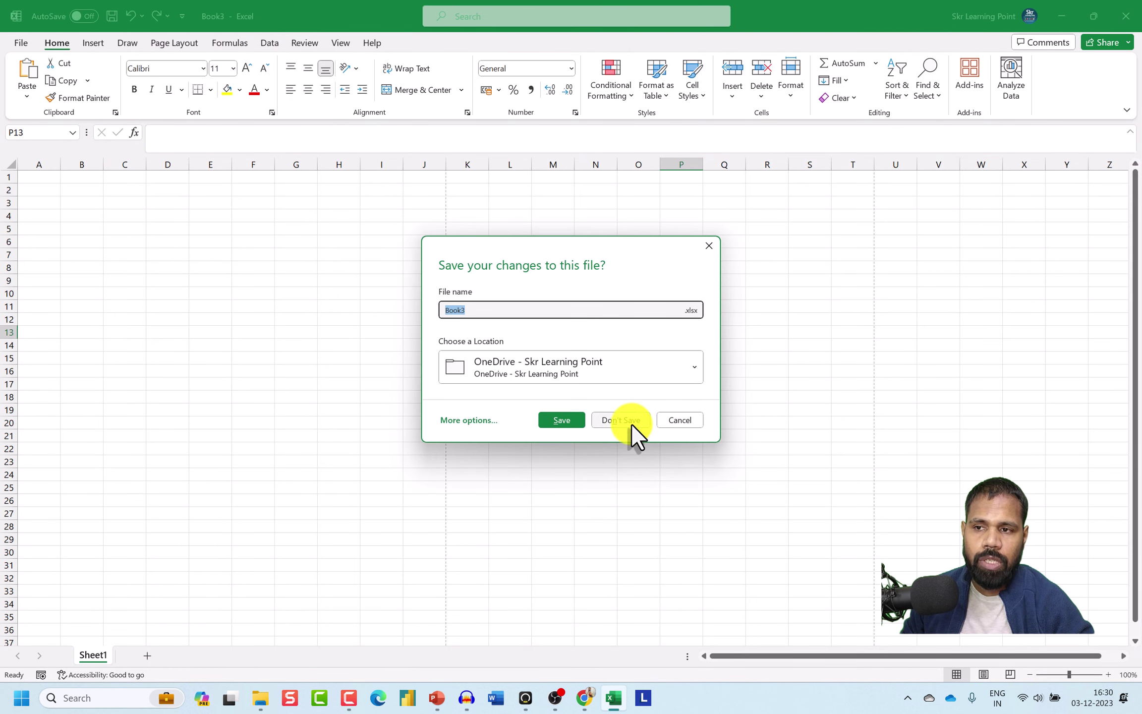
pyautogui.click(632, 425)
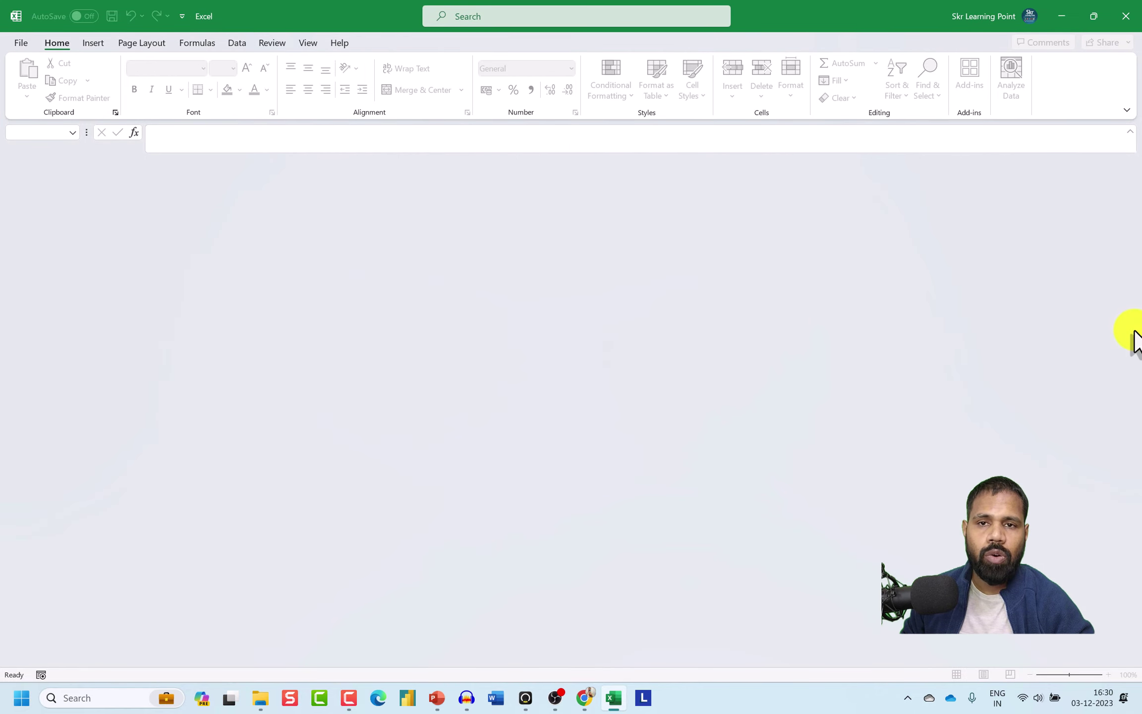
# Create a new blank workbook, select cell U9 in it, and exit the entire program without saving the file.
pyautogui.click(21, 43)
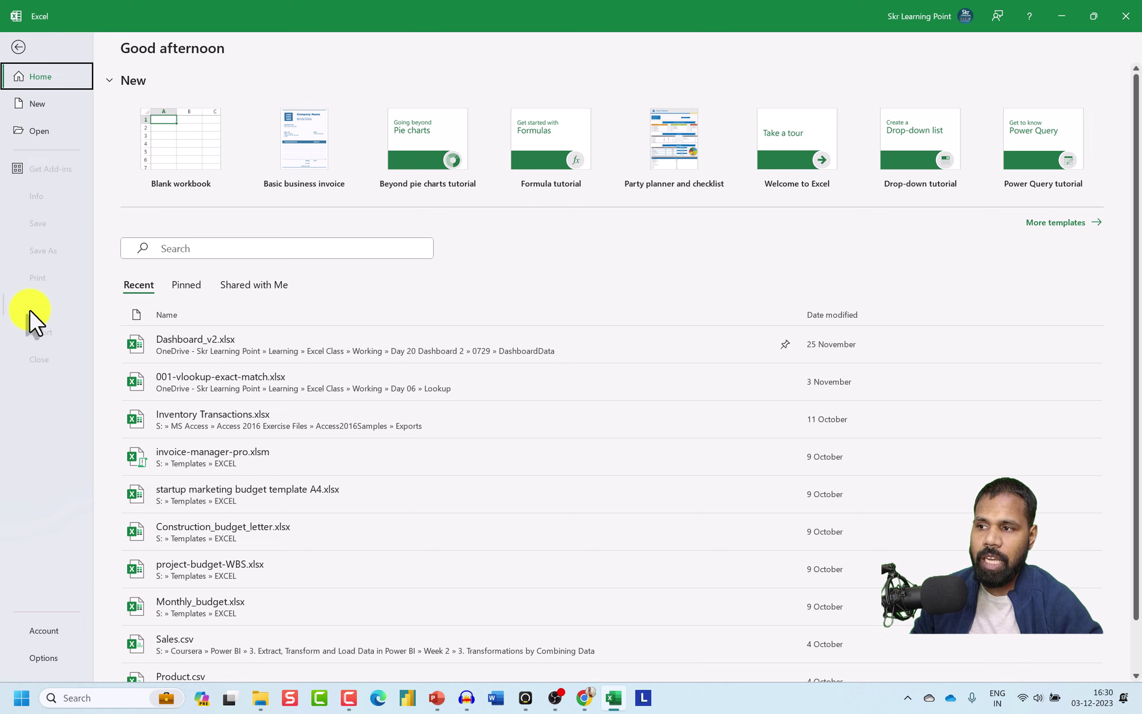
pyautogui.click(215, 177)
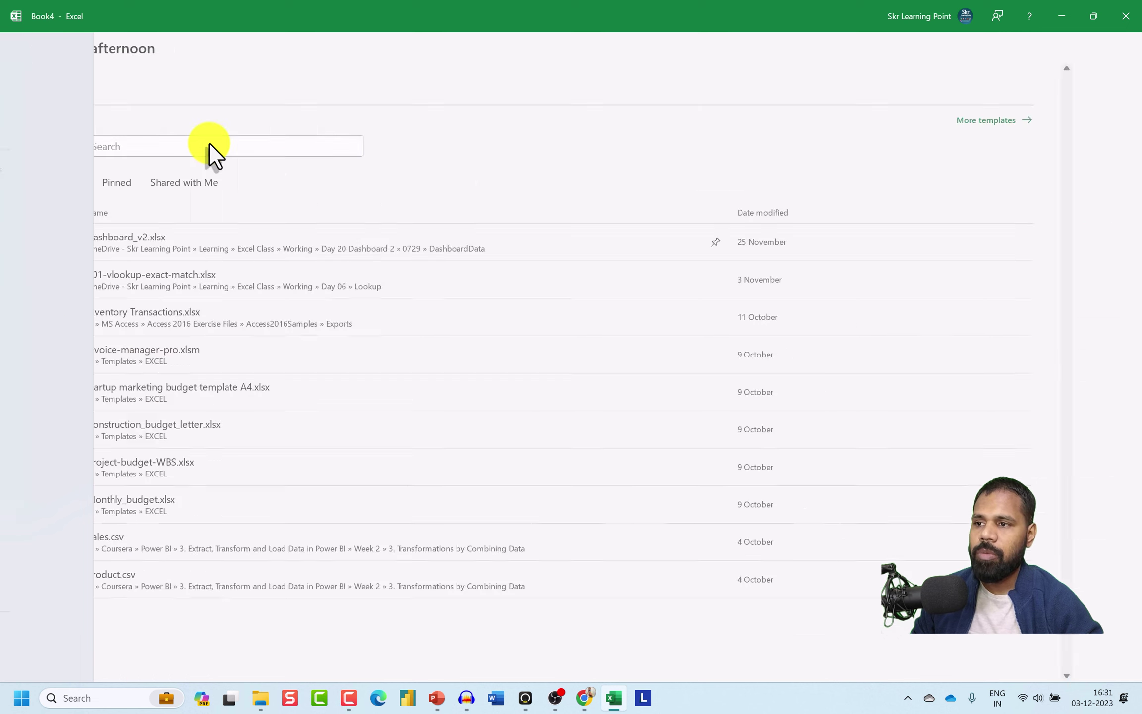
pyautogui.click(552, 241)
pyautogui.click(888, 278)
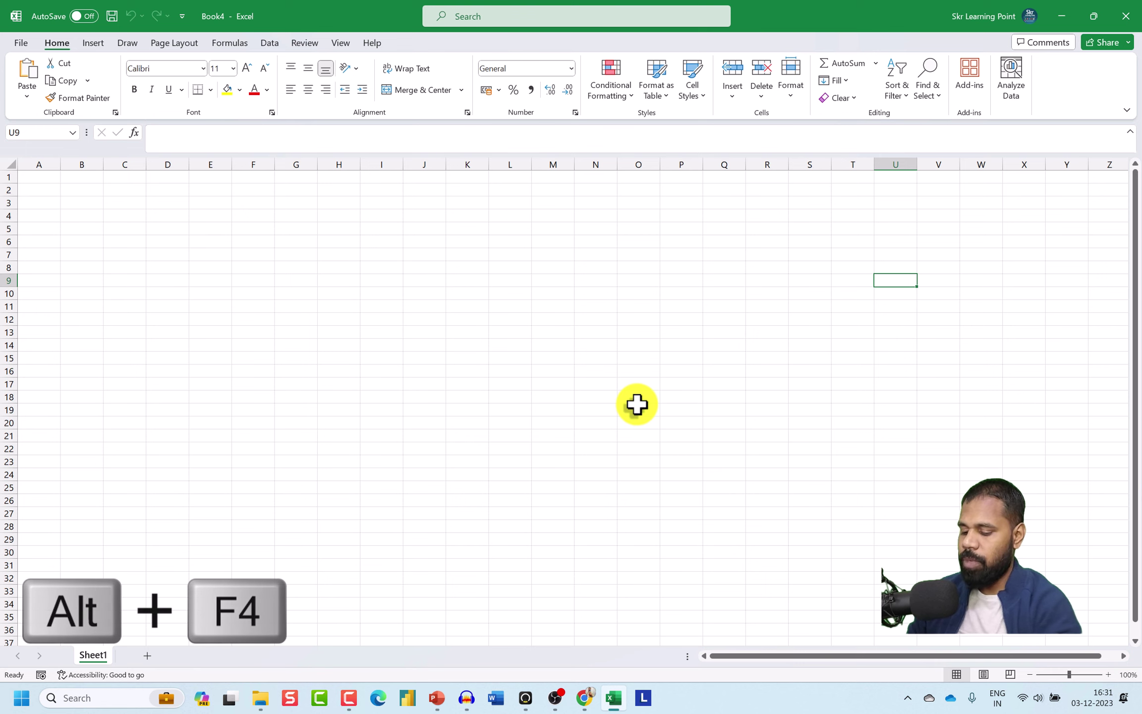
pyautogui.hotkey('alt', 'F4')
pyautogui.click(627, 418)
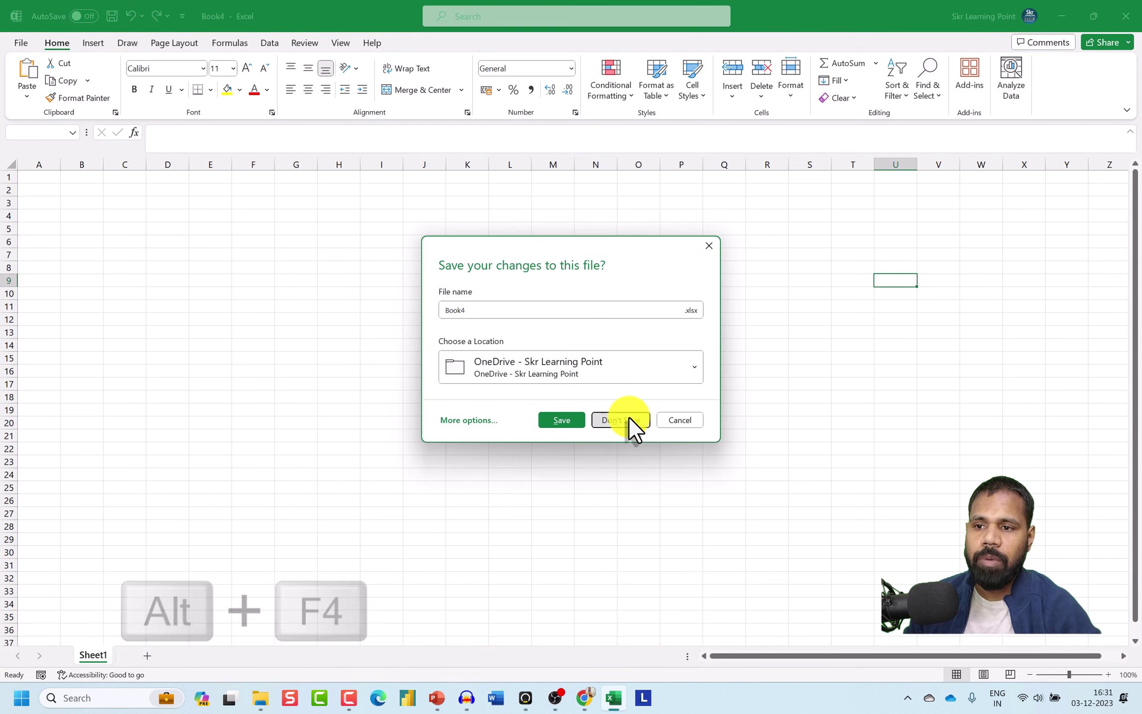
# Relaunch Excel with a new blank workbook and close only that workbook without saving, keeping the program window open.
pyautogui.click(614, 698)
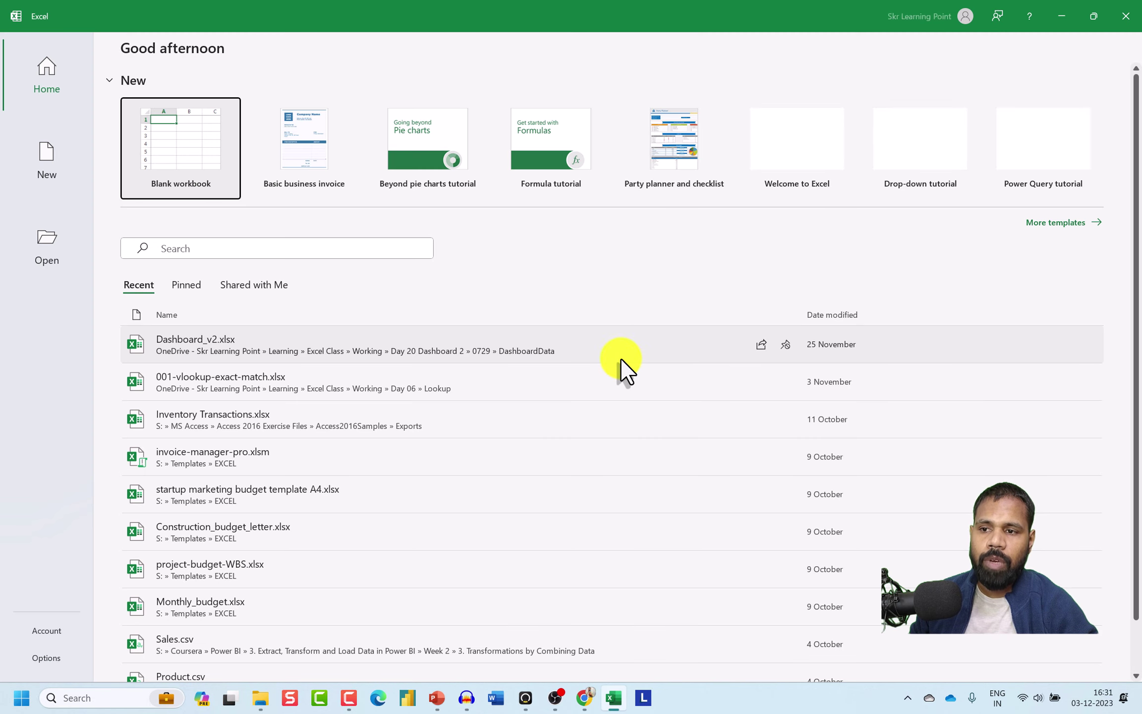
pyautogui.click(214, 173)
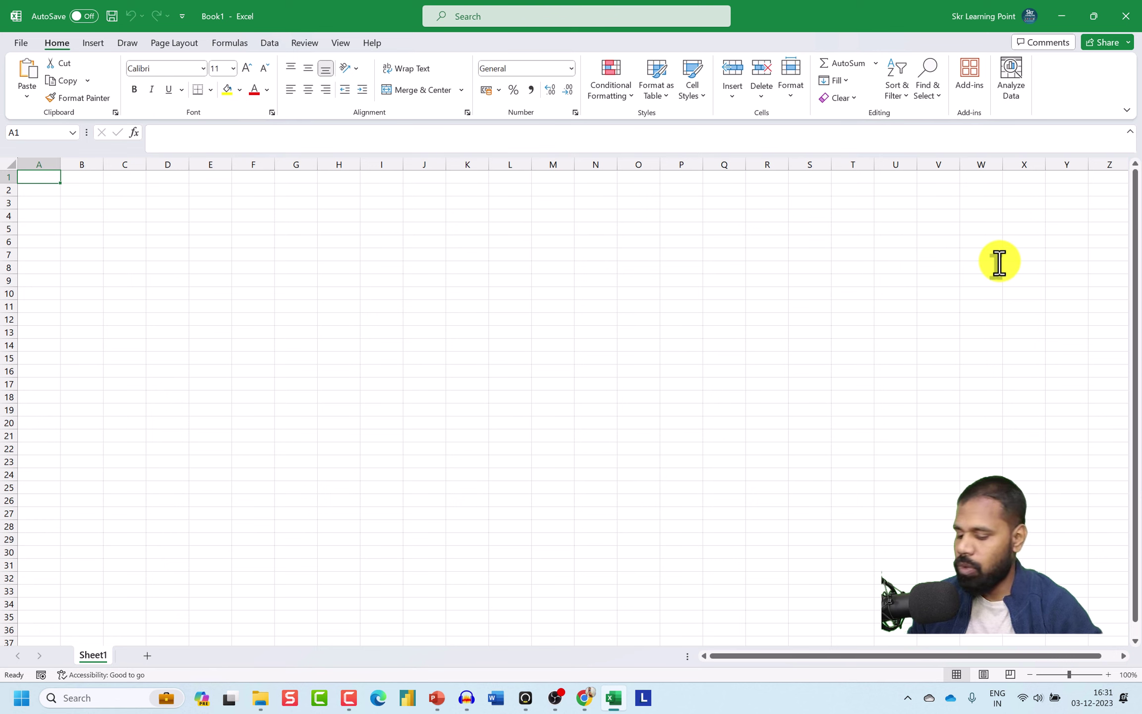
pyautogui.hotkey('ctrl', 'F4')
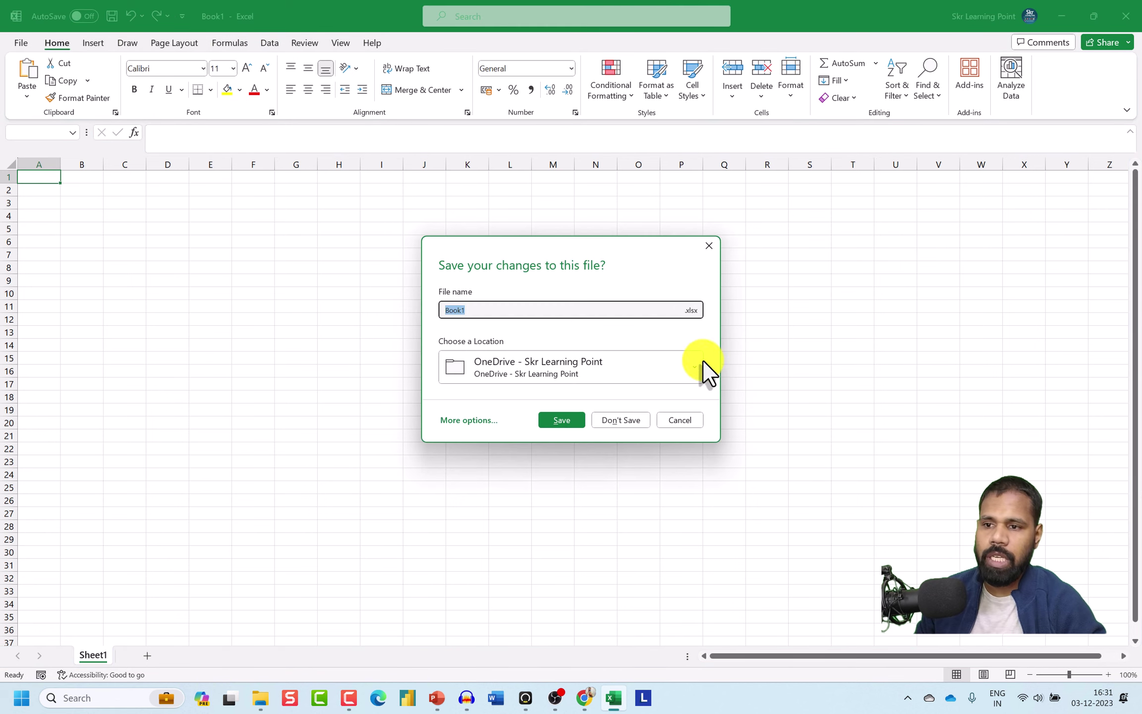
pyautogui.click(623, 422)
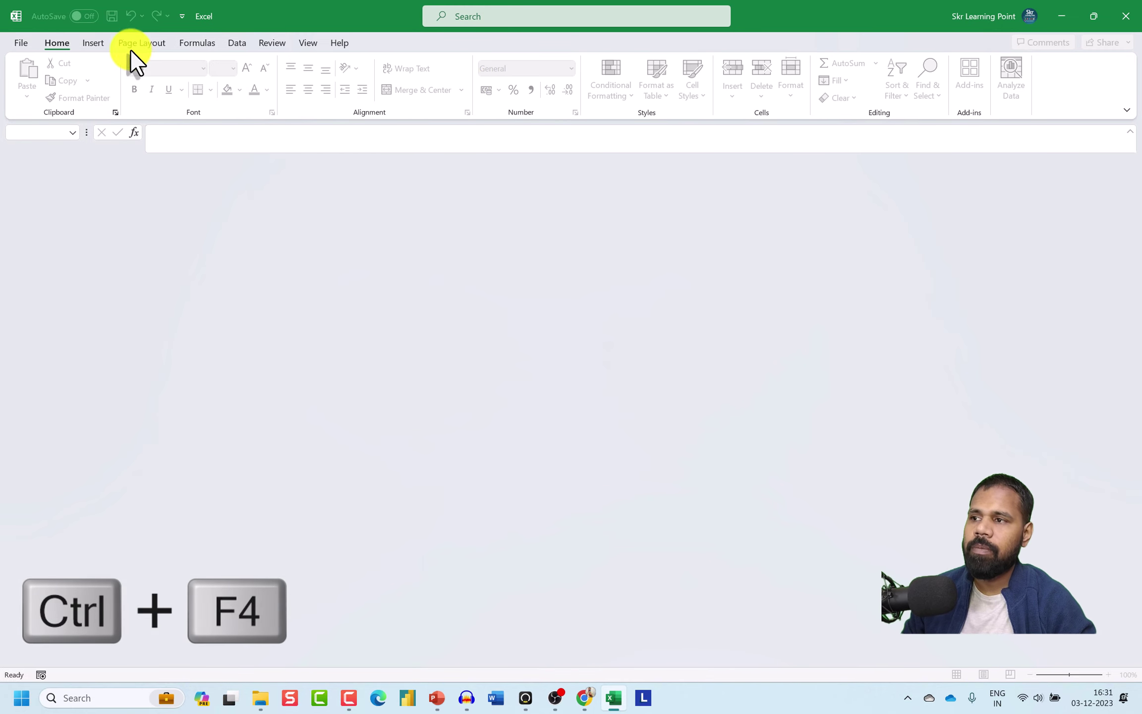
# Open the file management view from the empty program window.
pyautogui.click(21, 44)
pyautogui.click(21, 45)
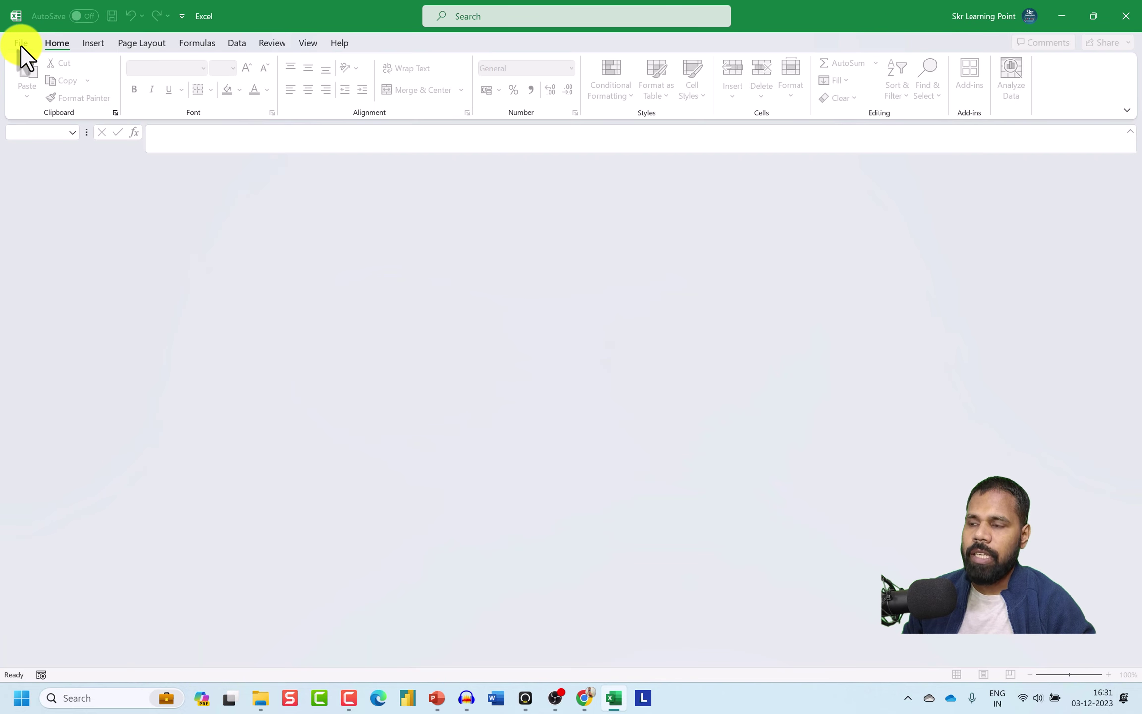